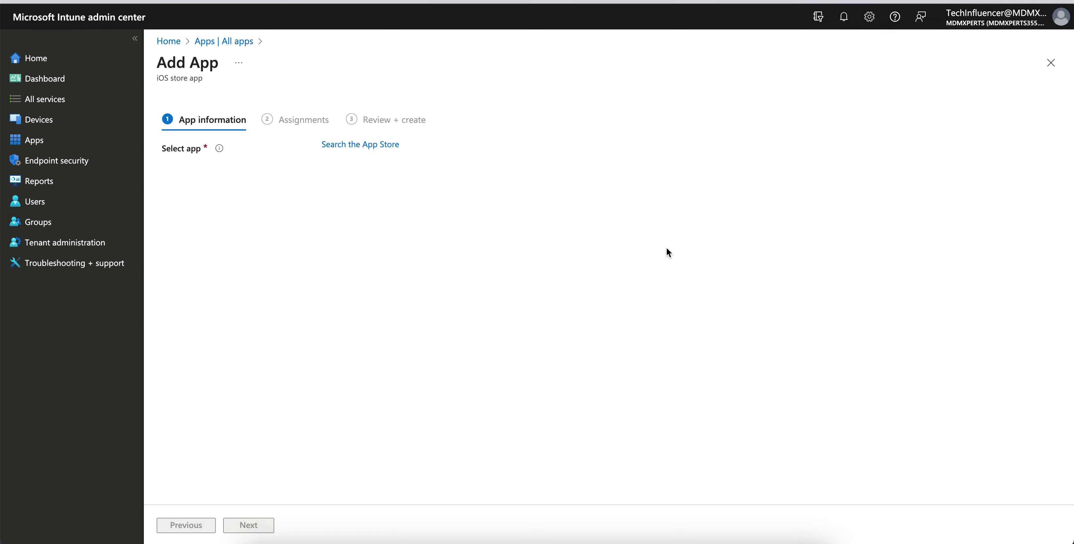
Step: Start adding a new app to the iOS/iPadOS apps and choose iOS store app as its type
{"action": "left_click", "coordinate": [67, 119]}
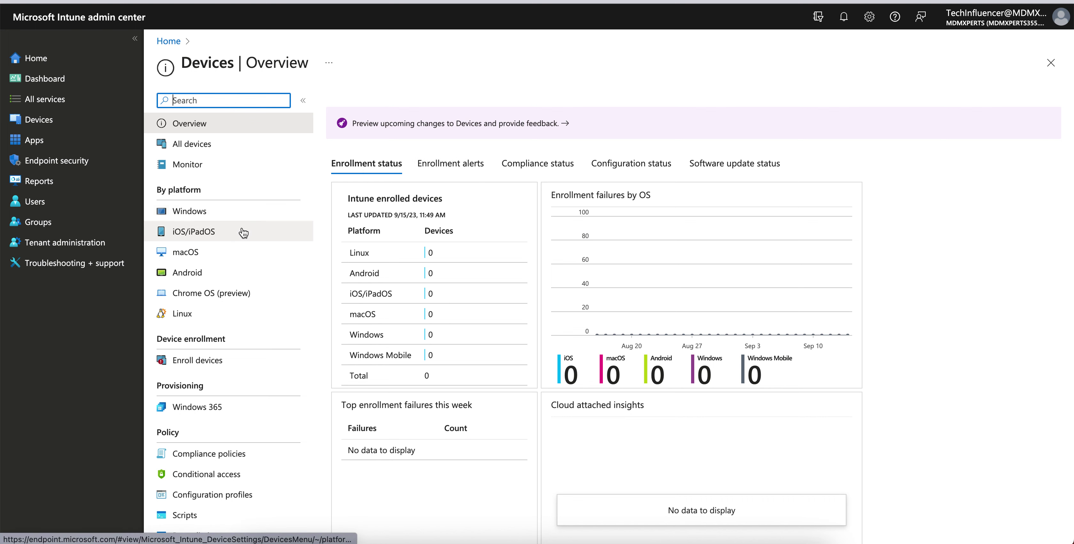
{"action": "left_click", "coordinate": [90, 144]}
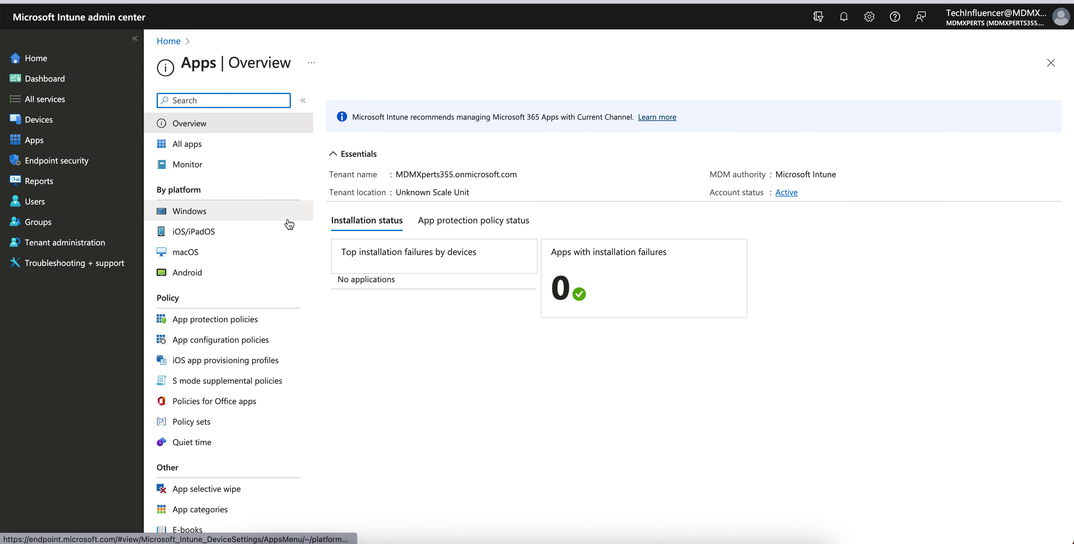
{"action": "left_click", "coordinate": [255, 232]}
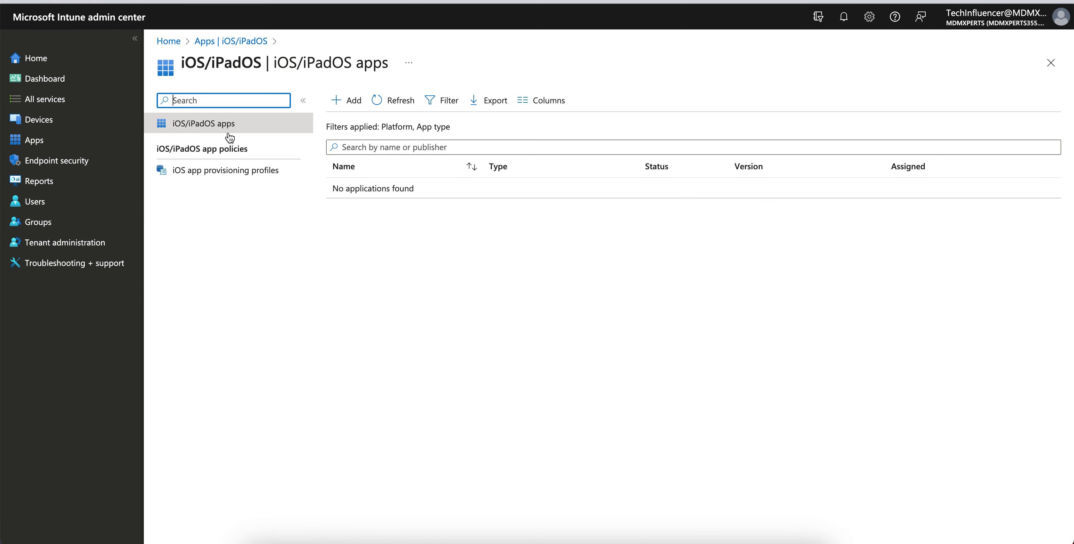
{"action": "left_click", "coordinate": [347, 100]}
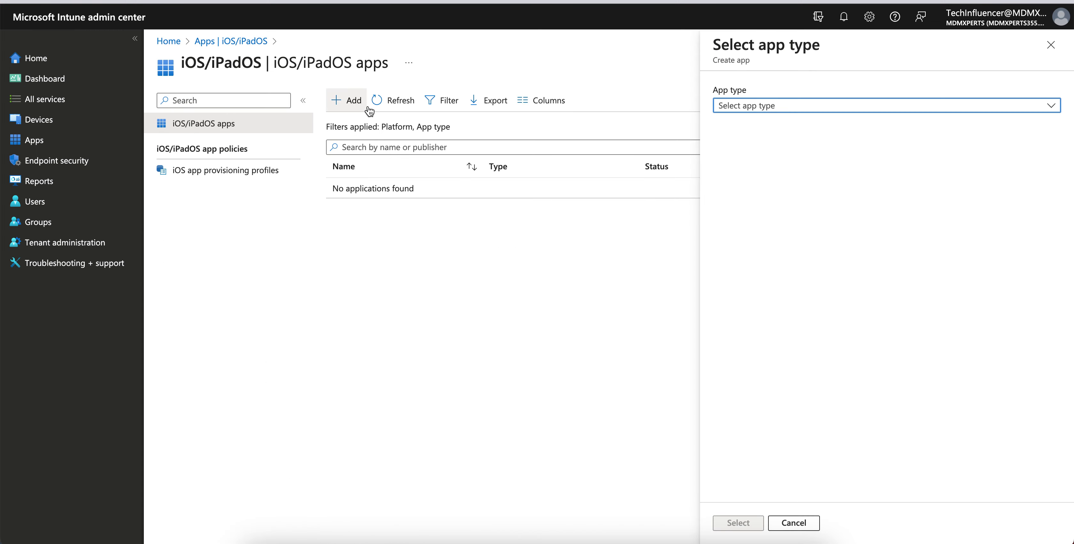
{"action": "left_click", "coordinate": [795, 110]}
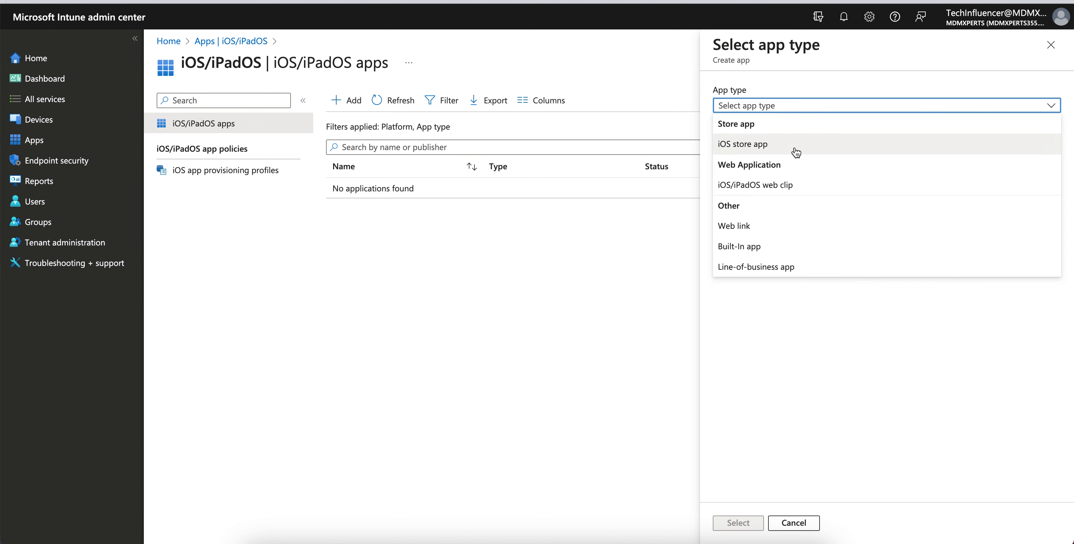
{"action": "left_click", "coordinate": [786, 155]}
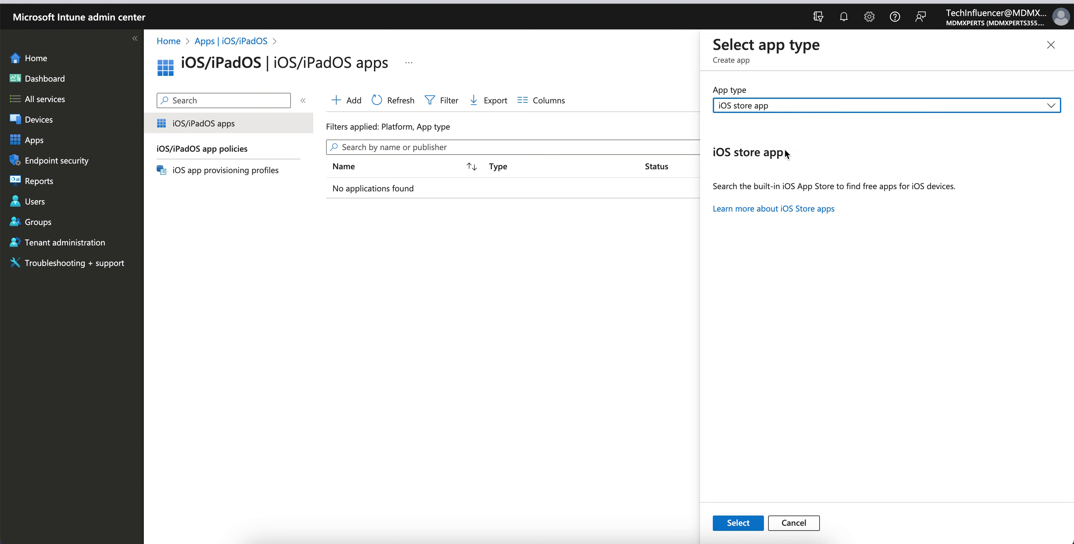
Step: Review the iOS store app documentation and the iOS/iPadOS web clip description, then return to the iOS store app type
{"action": "left_click", "coordinate": [802, 209]}
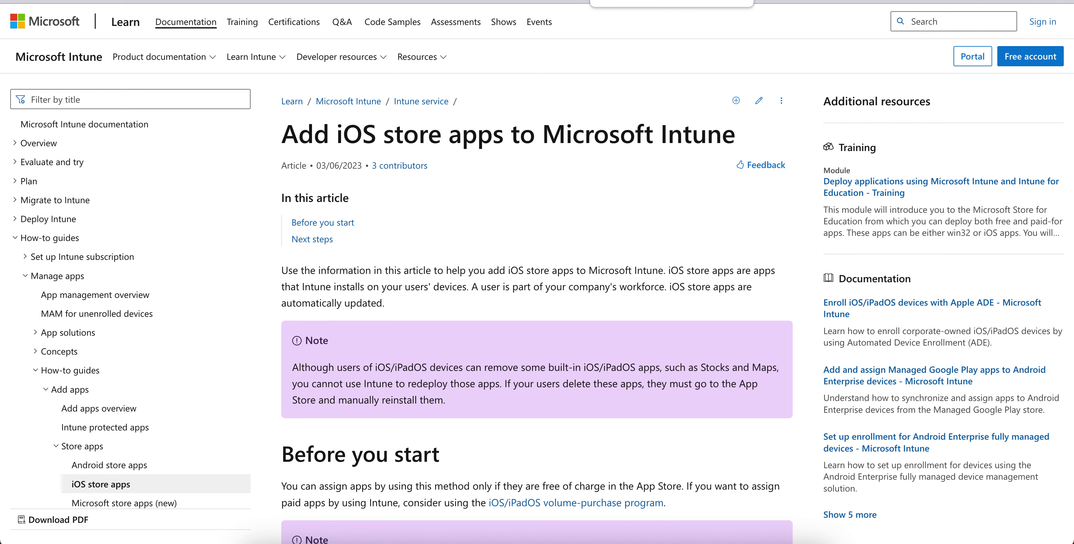
{"action": "key", "text": "super+w"}
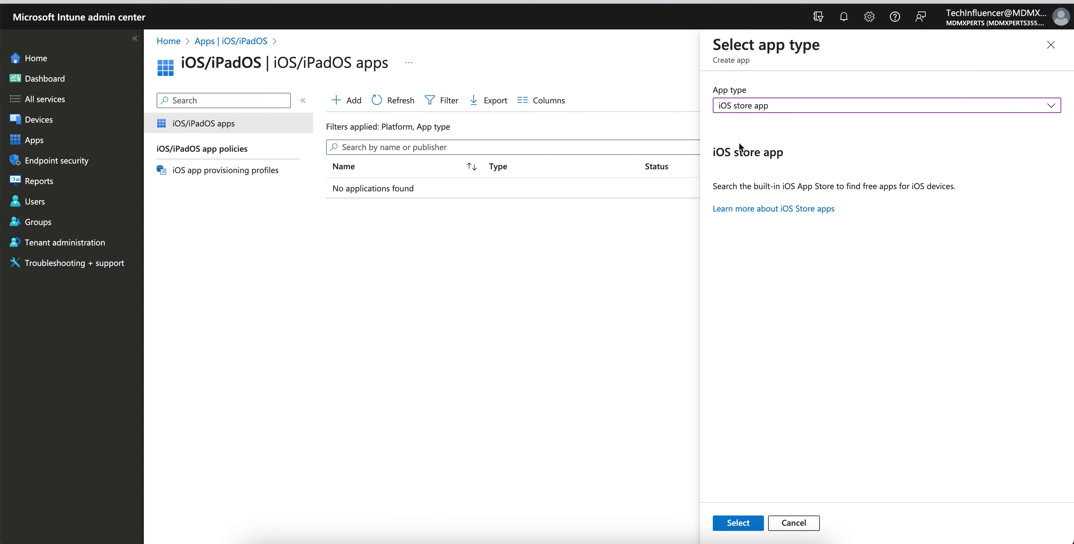
{"action": "left_click", "coordinate": [788, 109]}
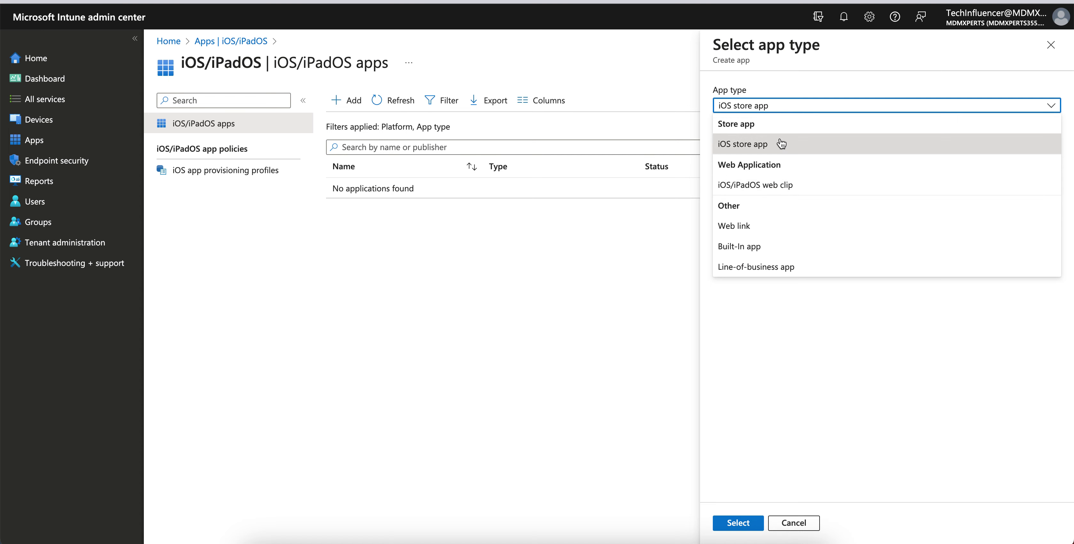
{"action": "left_click", "coordinate": [774, 185]}
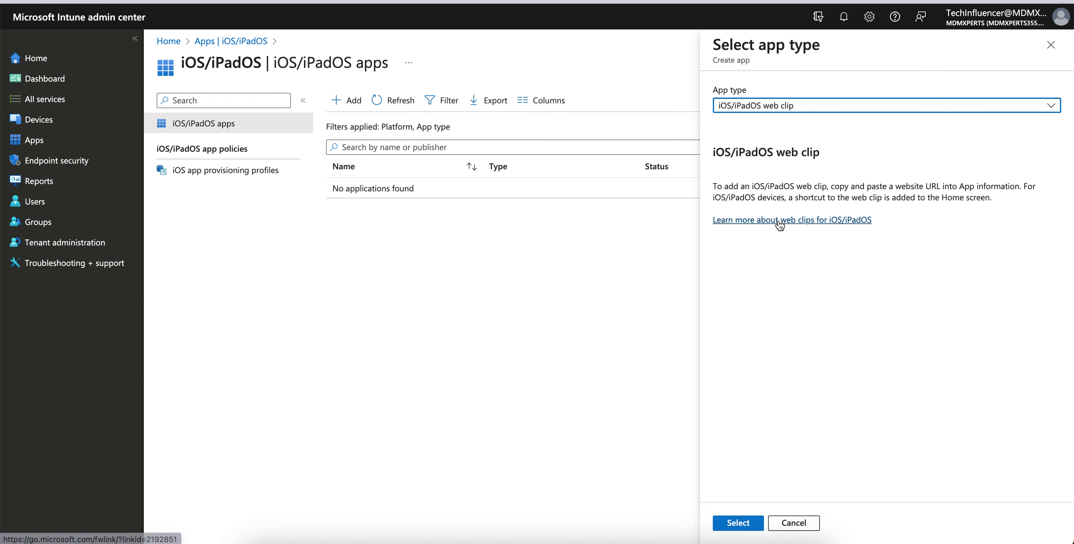
{"action": "left_click", "coordinate": [789, 109]}
{"action": "left_click", "coordinate": [774, 143]}
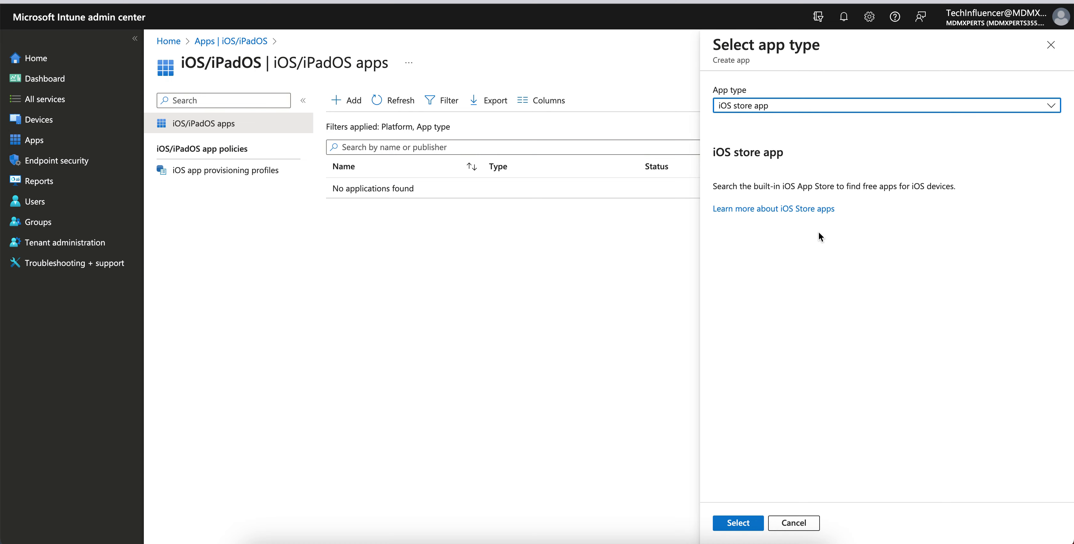
Step: Confirm the iOS store app type, search the App Store for Outlook and select Microsoft Outlook
{"action": "left_click", "coordinate": [739, 523]}
{"action": "left_click", "coordinate": [367, 147]}
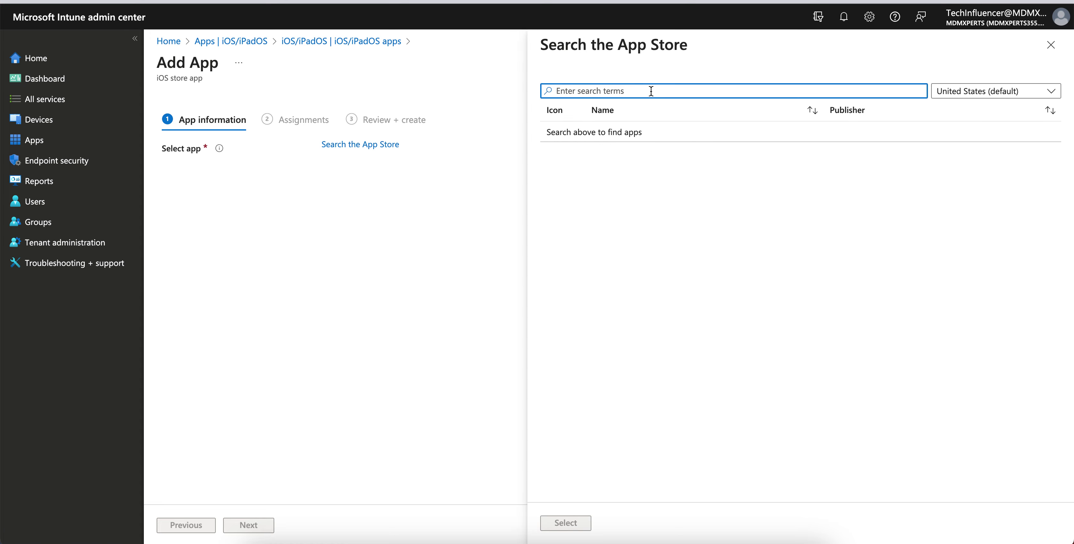
{"action": "type", "text": "Outlook"}
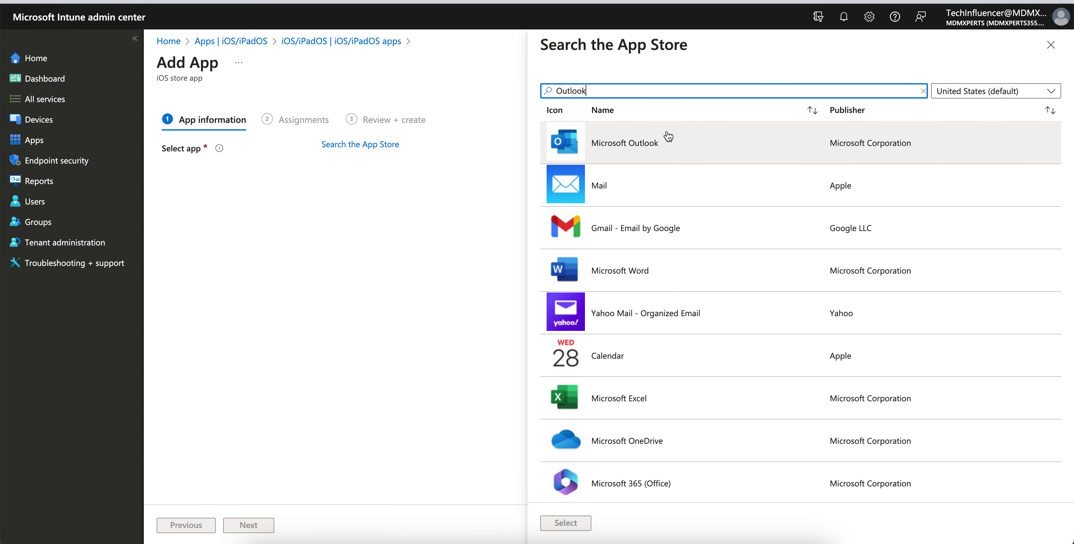
{"action": "left_click", "coordinate": [650, 145]}
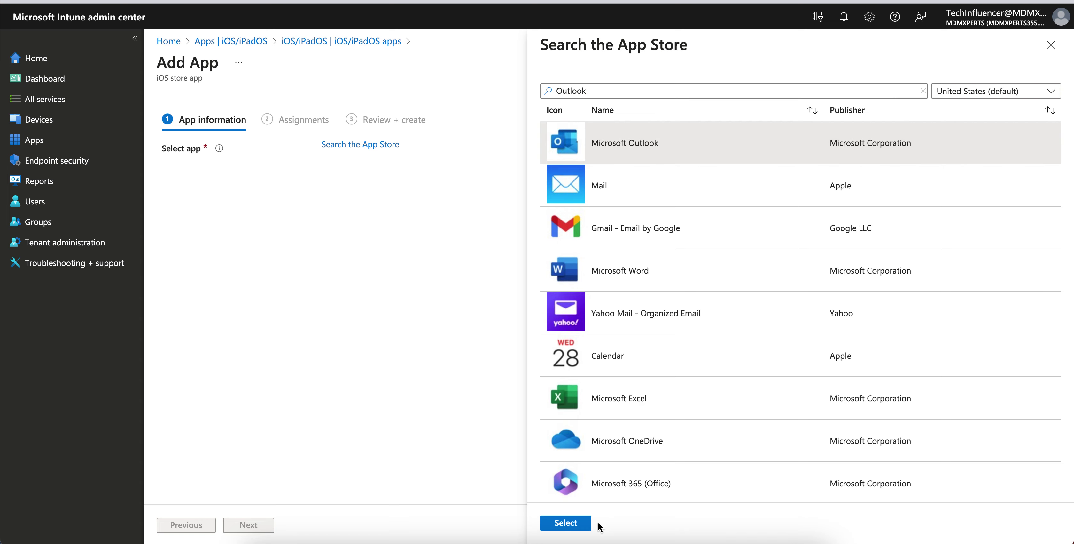
{"action": "left_click", "coordinate": [582, 527]}
Step: Set the minimum operating system to iOS 16.0, keeping both iPad and iPhone and iPod as applicable device types
{"action": "scroll", "coordinate": [525, 209], "scroll_direction": "down", "scroll_amount": 6}
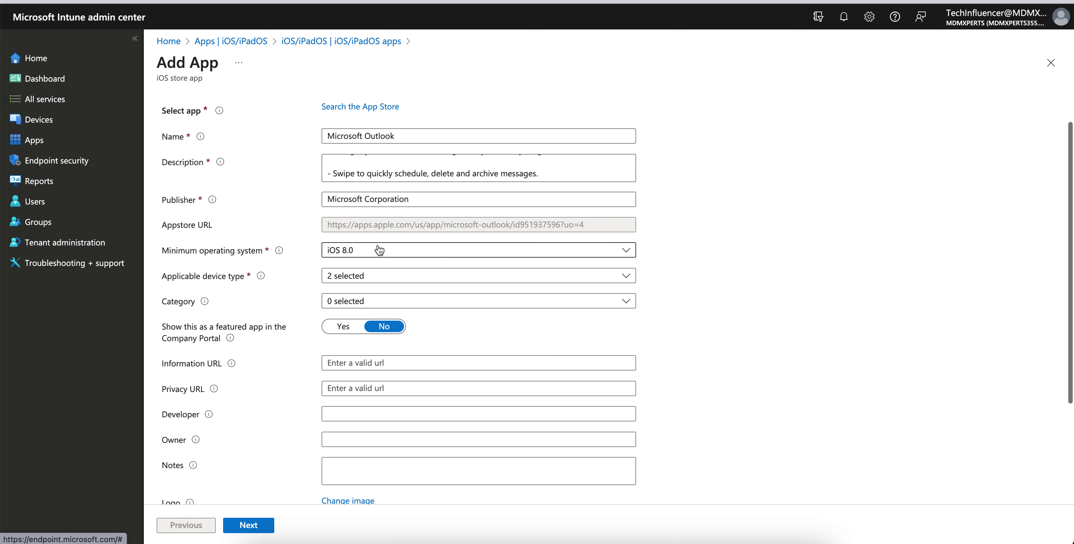
{"action": "left_click", "coordinate": [372, 252]}
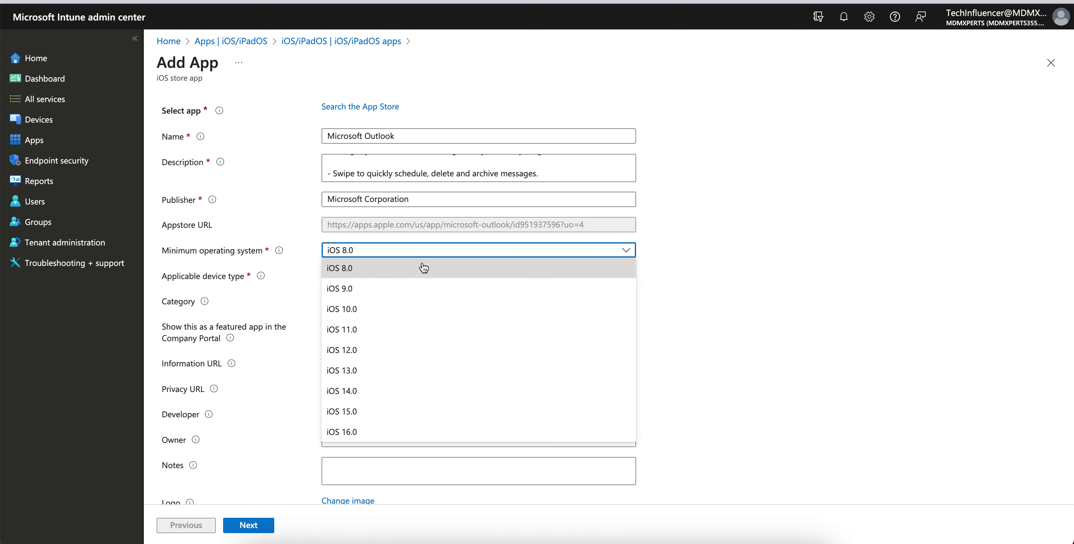
{"action": "left_click", "coordinate": [387, 433]}
{"action": "left_click", "coordinate": [387, 279]}
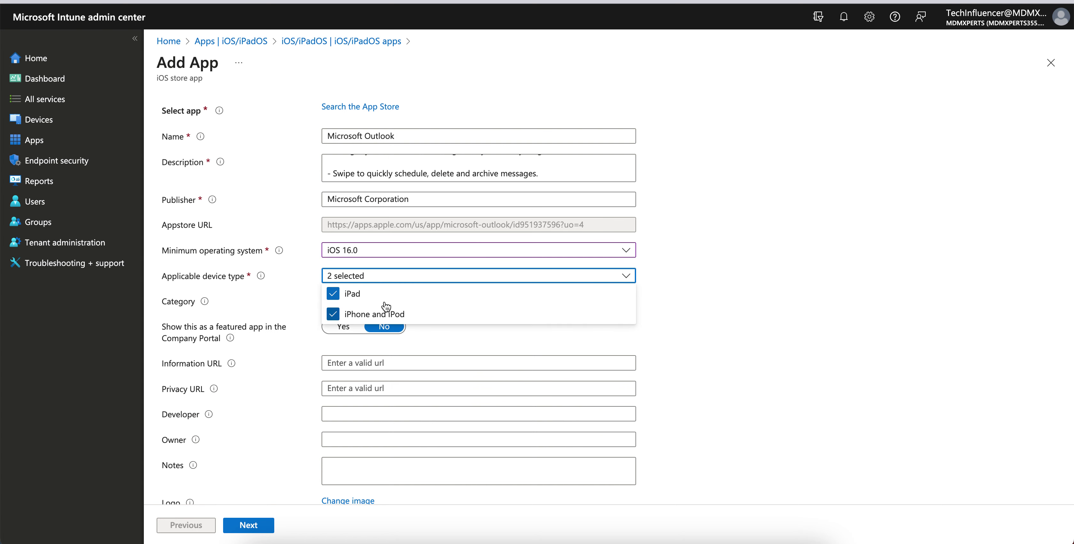
{"action": "left_click", "coordinate": [699, 316]}
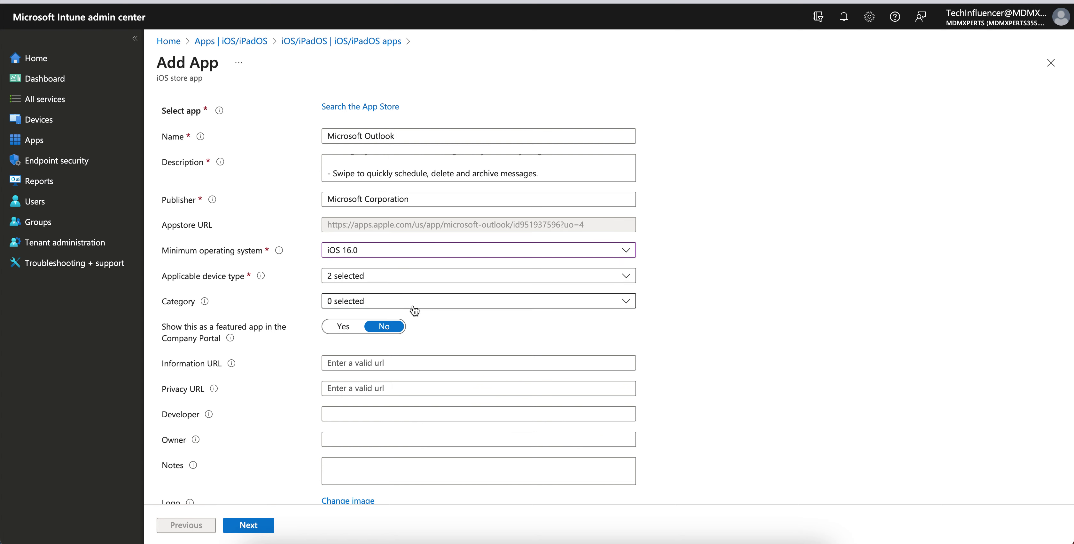
Step: Assign the Microsoft Outlook app to the Productivity category
{"action": "left_click", "coordinate": [403, 309]}
{"action": "left_click", "coordinate": [343, 401]}
{"action": "left_click", "coordinate": [334, 380]}
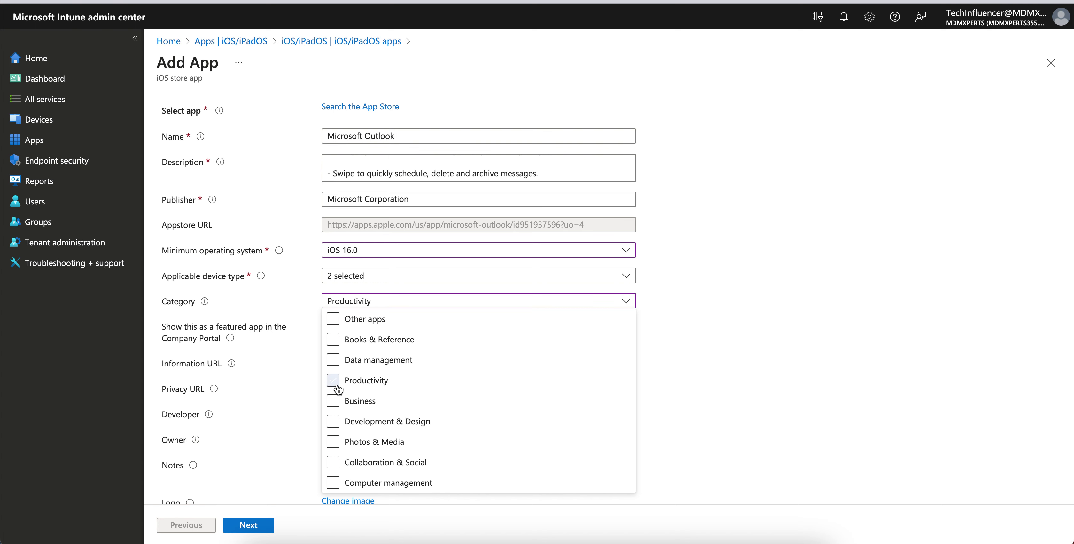
{"action": "left_click", "coordinate": [771, 327]}
Step: Show Outlook as a featured app in the Company Portal and proceed to the assignments
{"action": "scroll", "coordinate": [762, 331], "scroll_direction": "down", "scroll_amount": 3}
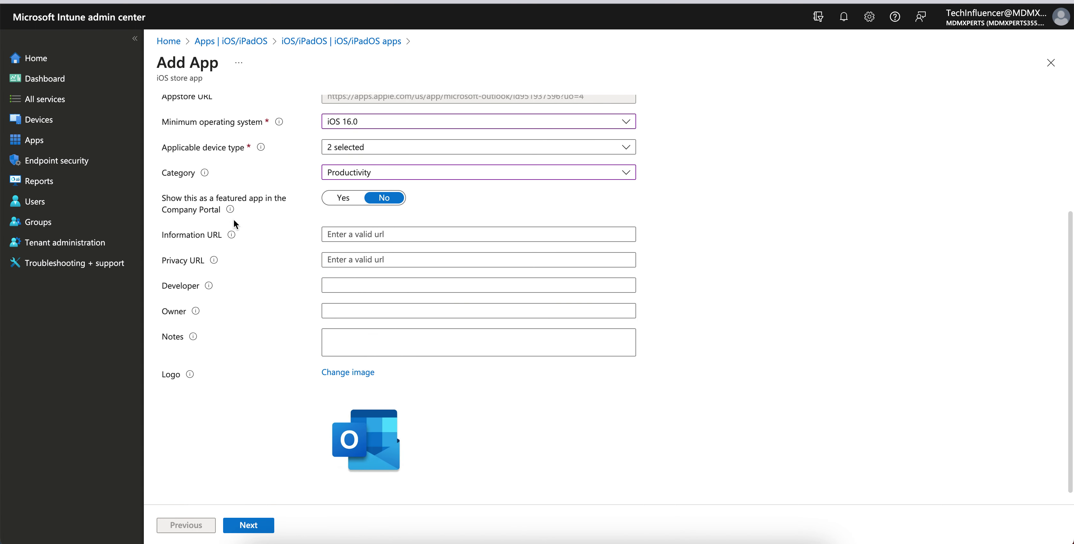
{"action": "left_click", "coordinate": [346, 199]}
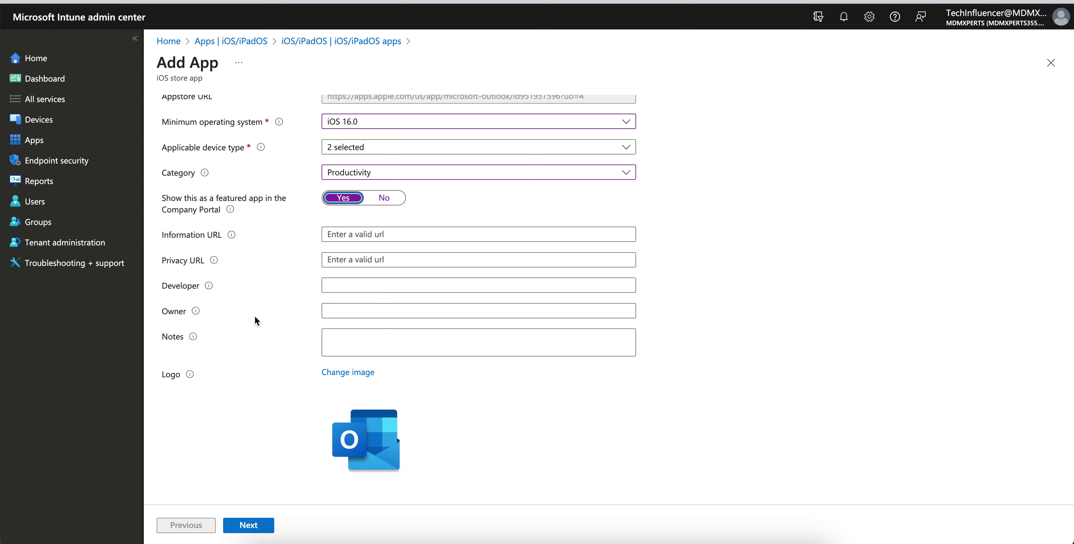
{"action": "scroll", "coordinate": [360, 267], "scroll_direction": "up", "scroll_amount": 5}
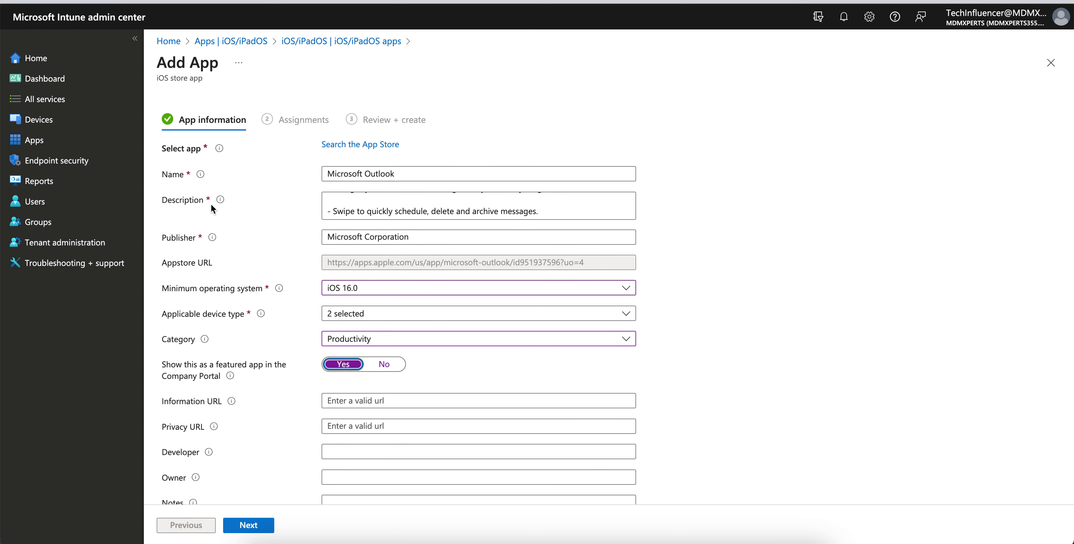
{"action": "scroll", "coordinate": [377, 191], "scroll_direction": "down", "scroll_amount": 5}
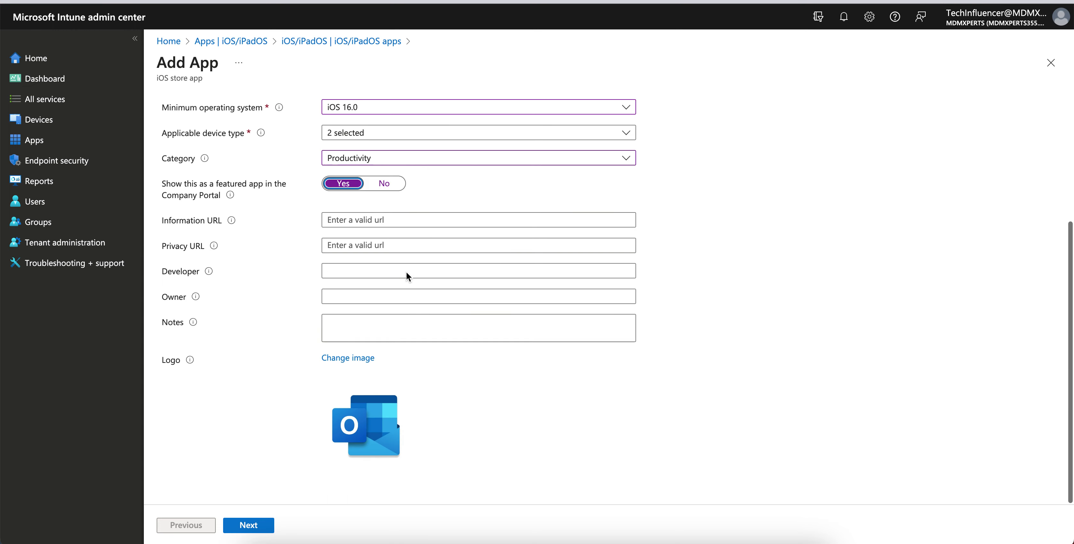
{"action": "left_click", "coordinate": [255, 524]}
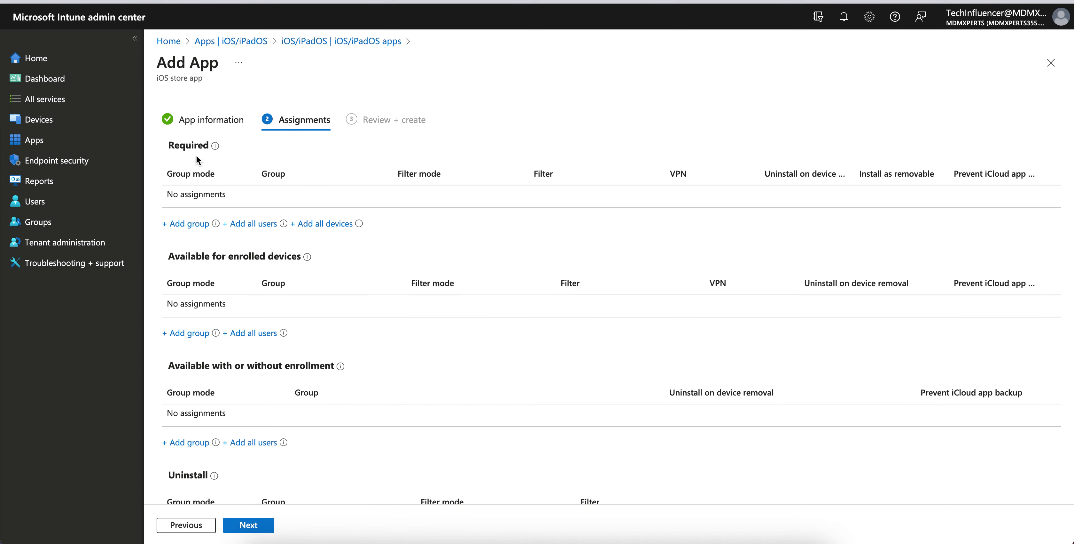
Step: Examine the Required, Available for enrolled devices, Available with or without enrollment and Uninstall assignment sections
{"action": "left_click_drag", "start_coordinate": [180, 256], "coordinate": [267, 258]}
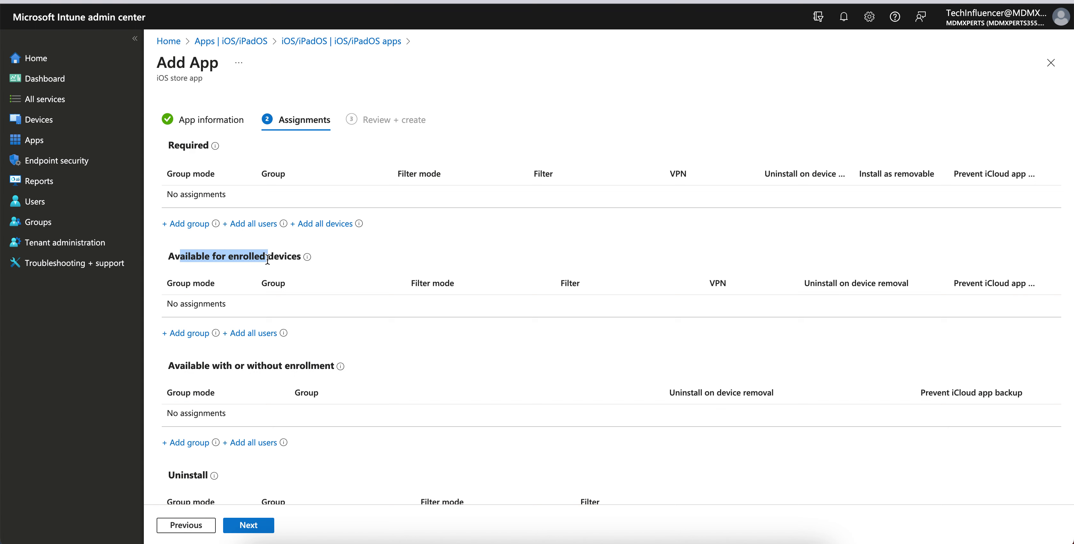
{"action": "left_click_drag", "start_coordinate": [175, 365], "coordinate": [295, 370]}
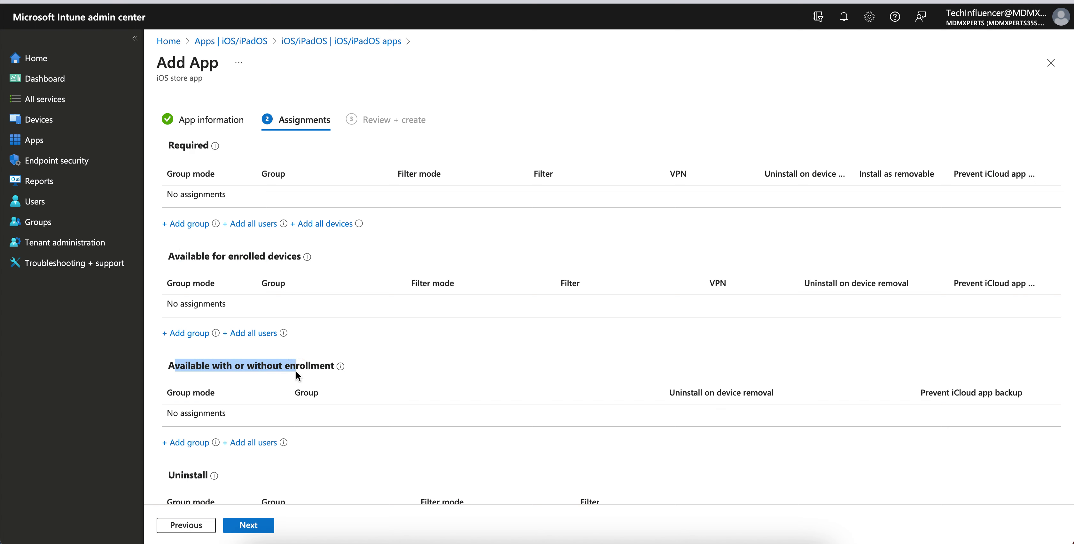
{"action": "scroll", "coordinate": [187, 413], "scroll_direction": "down", "scroll_amount": 2}
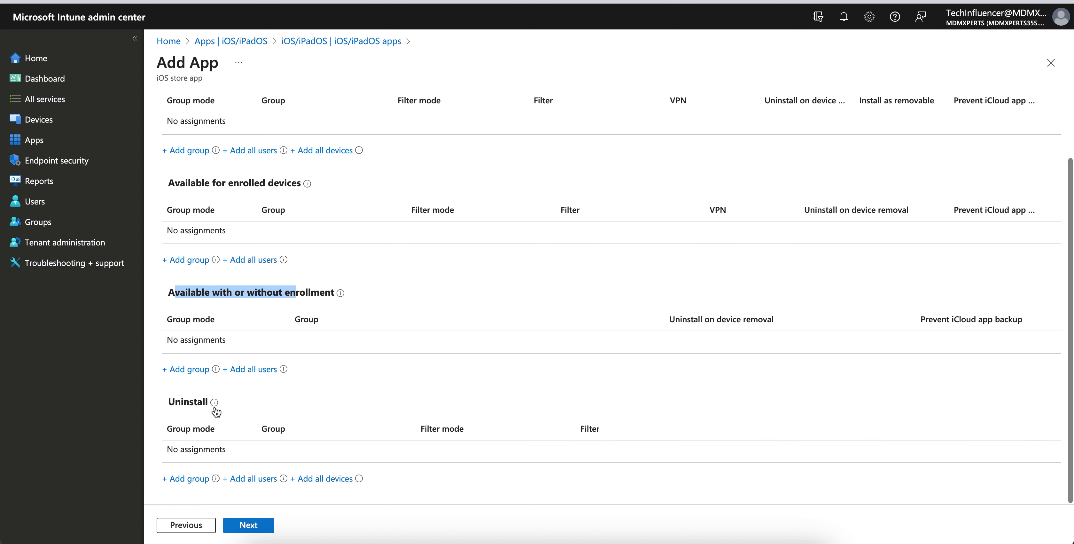
{"action": "scroll", "coordinate": [460, 334], "scroll_direction": "up", "scroll_amount": 2}
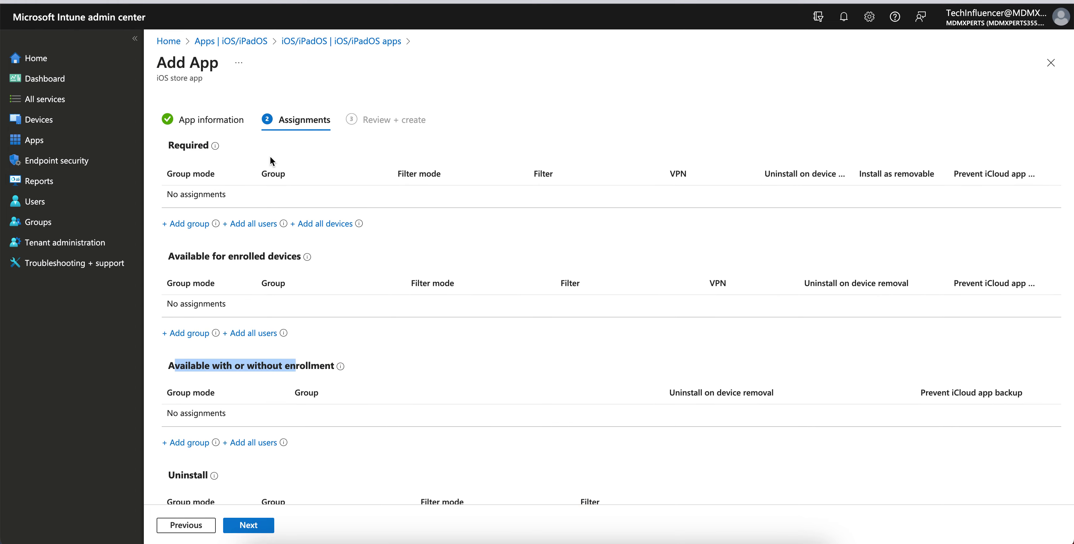
{"action": "mouse_move", "coordinate": [215, 148]}
{"action": "left_click", "coordinate": [190, 224]}
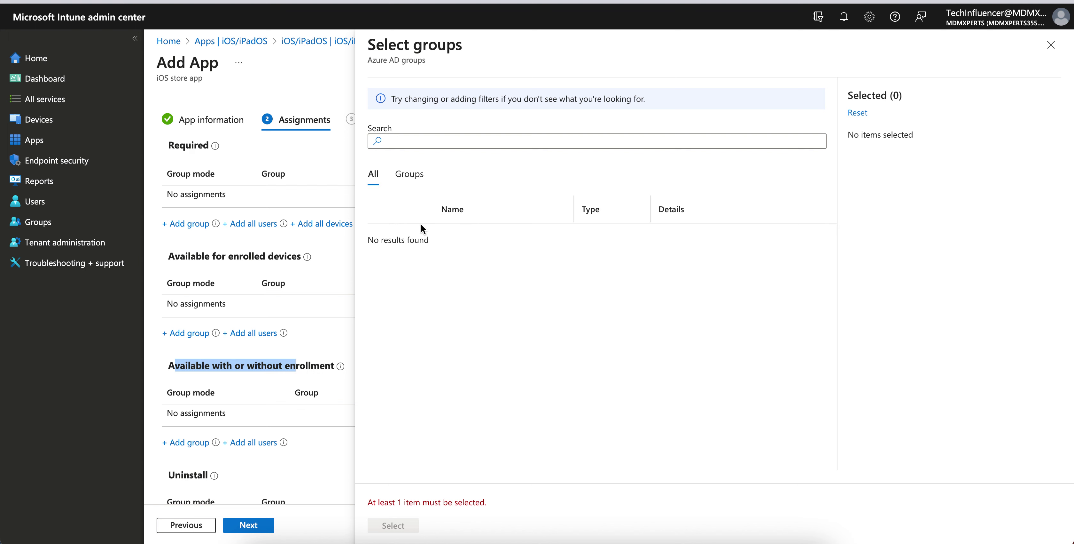
{"action": "left_click", "coordinate": [410, 175]}
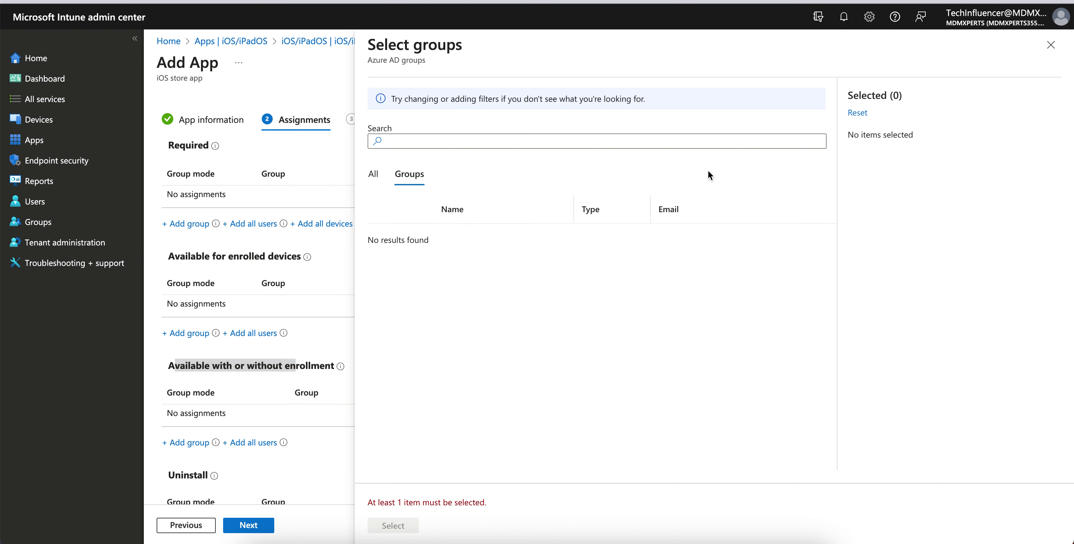
{"action": "left_click", "coordinate": [1051, 44]}
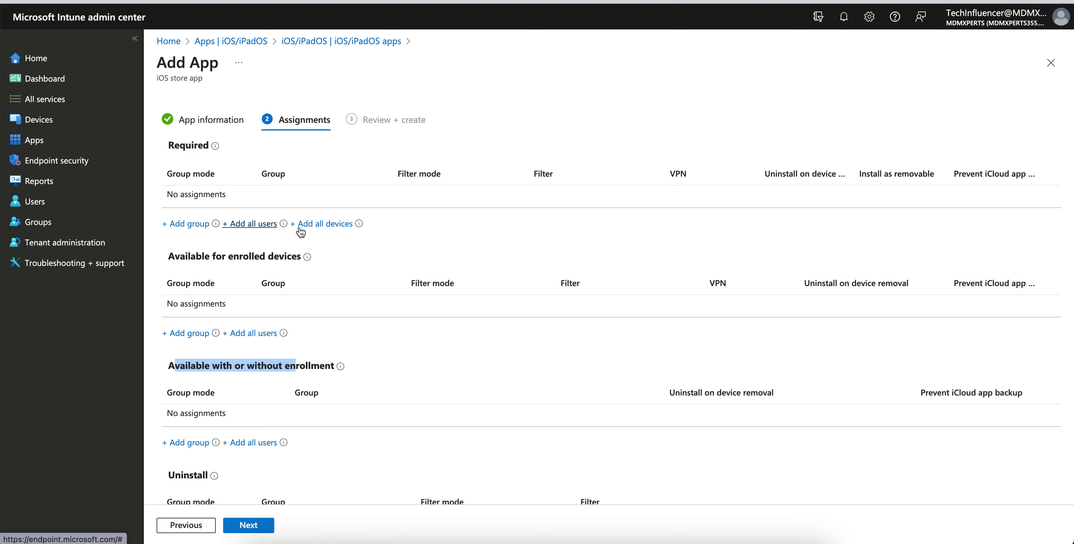
Step: Make Microsoft Outlook a required app for all devices and review the assignment sections
{"action": "left_click", "coordinate": [324, 224]}
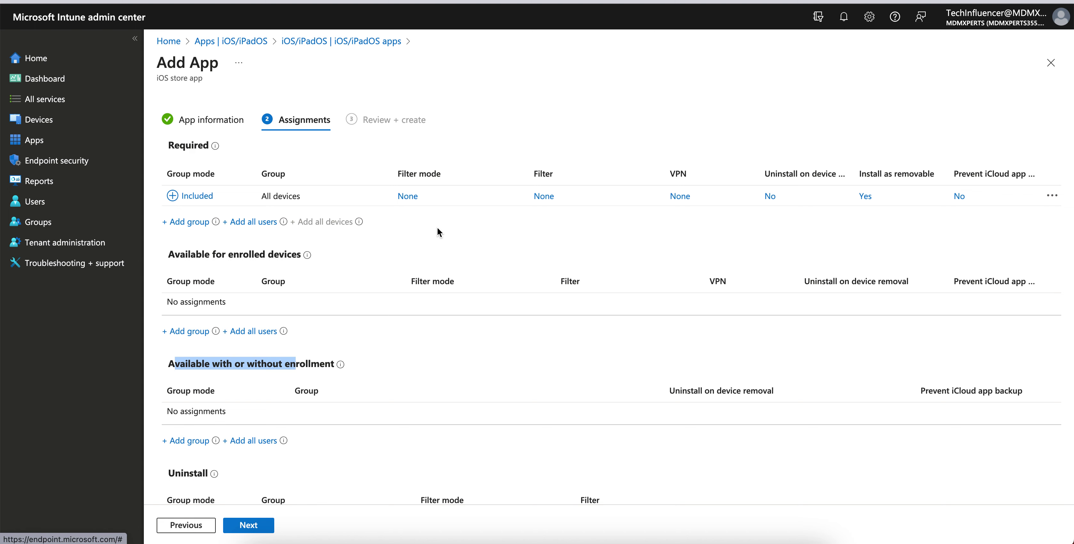
{"action": "left_click", "coordinate": [307, 202]}
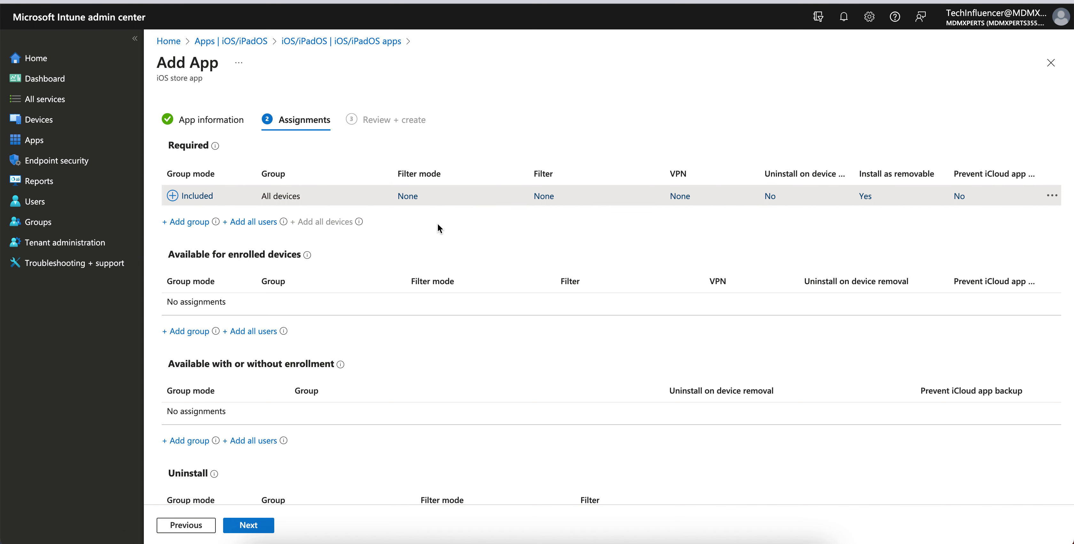
{"action": "scroll", "coordinate": [437, 228], "scroll_direction": "down", "scroll_amount": 2}
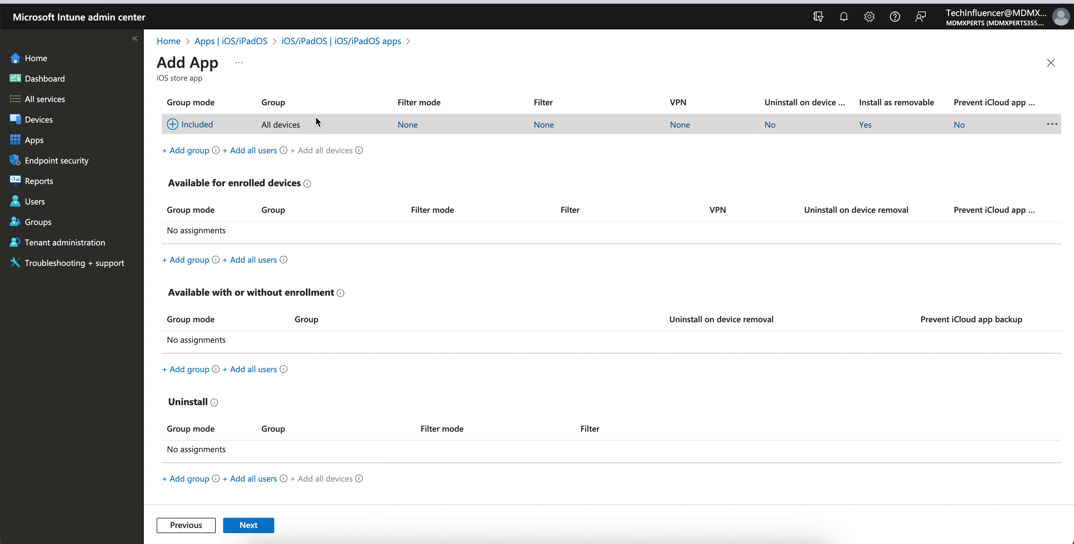
{"action": "scroll", "coordinate": [468, 163], "scroll_direction": "up", "scroll_amount": 2}
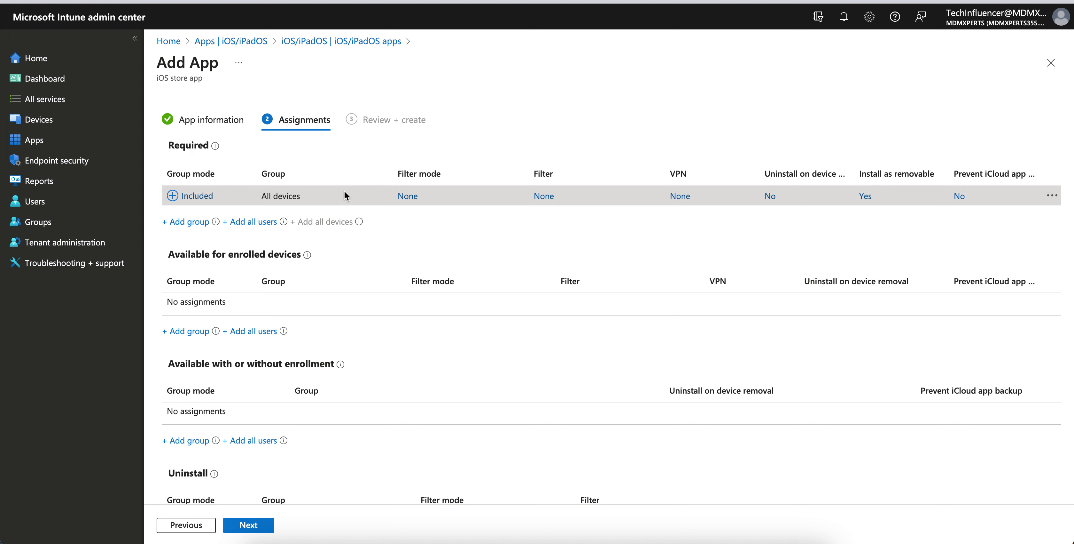
Step: Review the group selection and filter options for the Required assignment without applying any change
{"action": "left_click", "coordinate": [190, 221]}
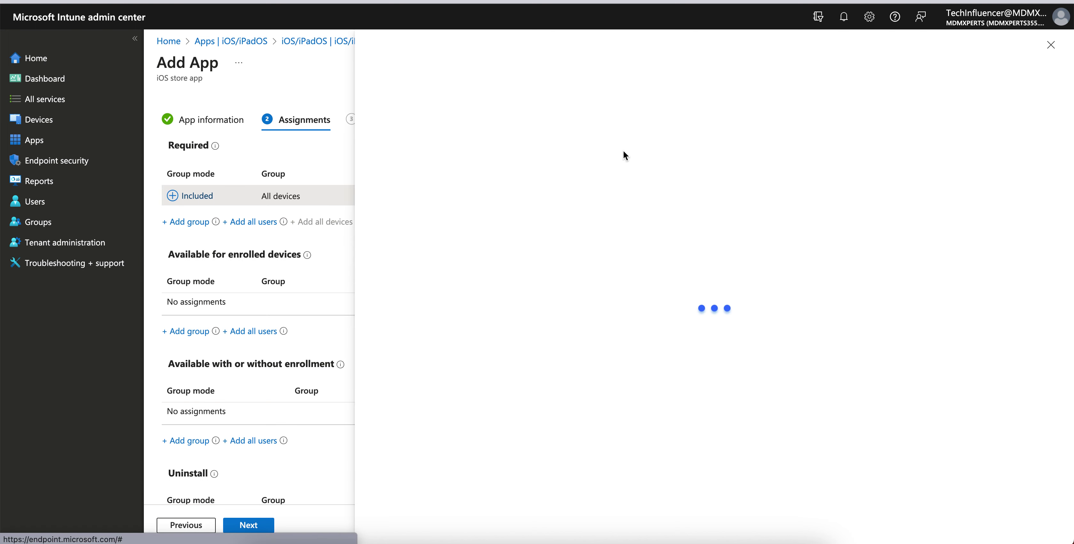
{"action": "left_click", "coordinate": [1051, 44]}
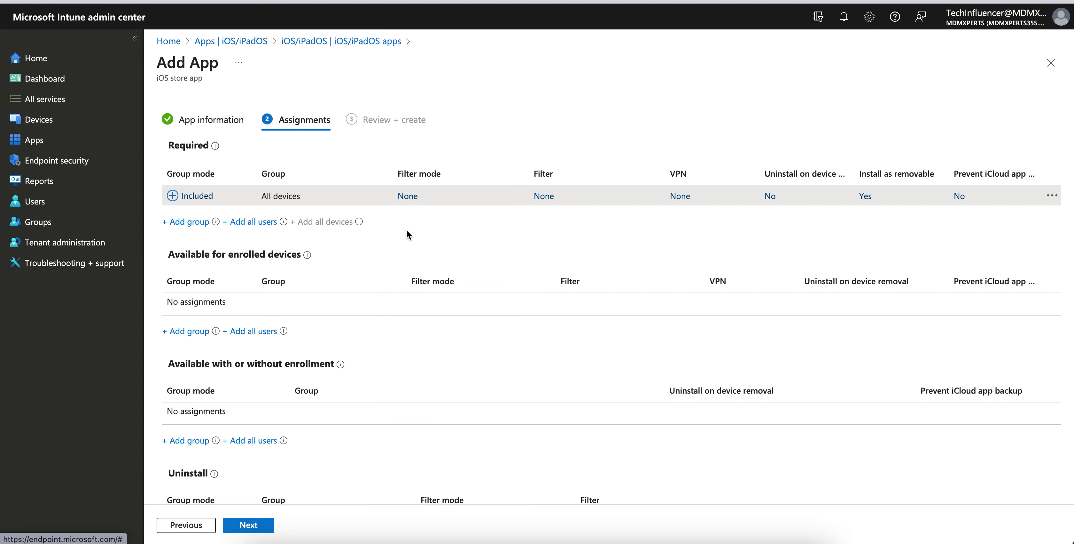
{"action": "left_click_drag", "start_coordinate": [262, 196], "coordinate": [320, 202]}
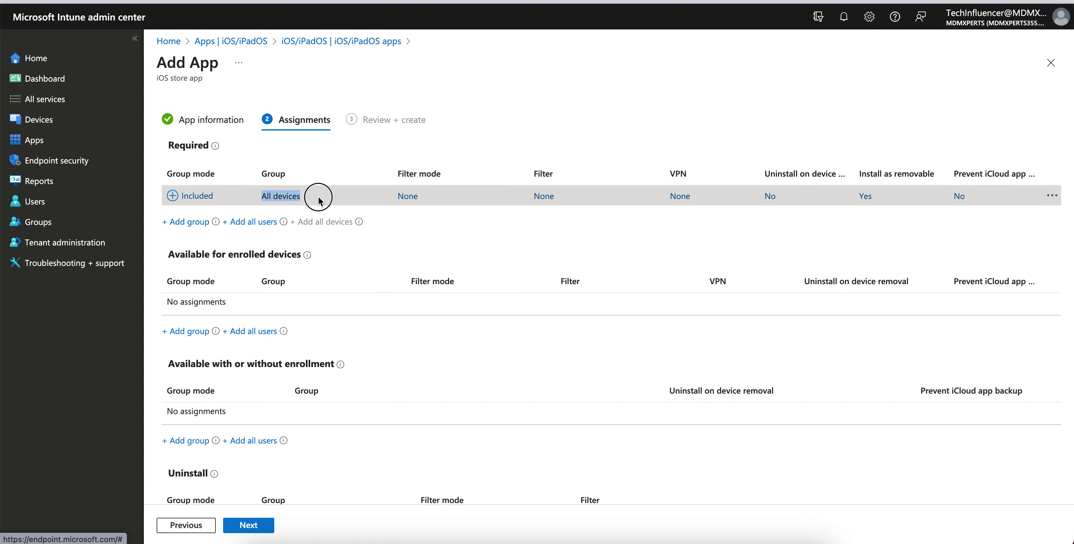
{"action": "left_click", "coordinate": [499, 244]}
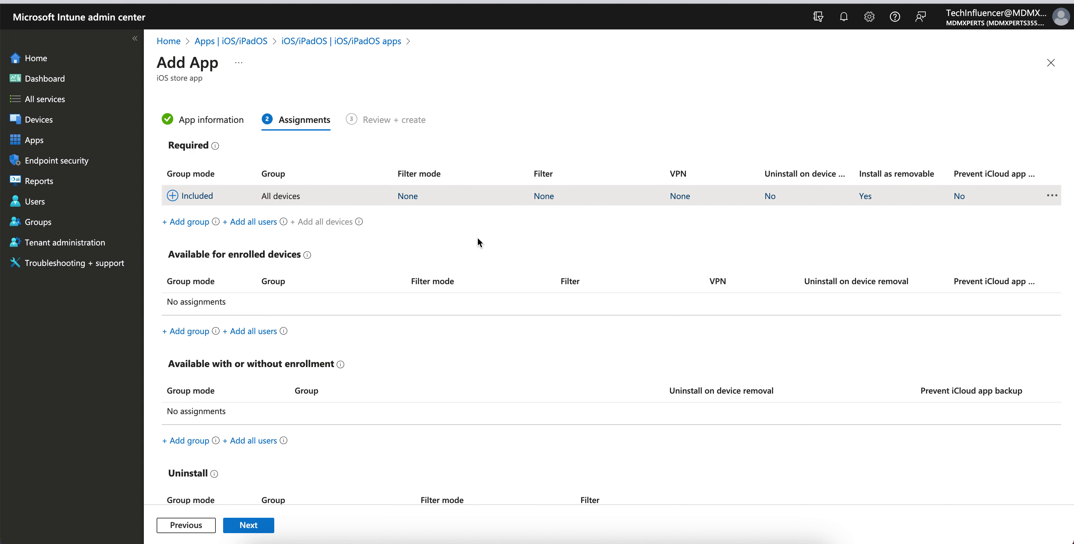
{"action": "left_click", "coordinate": [404, 198]}
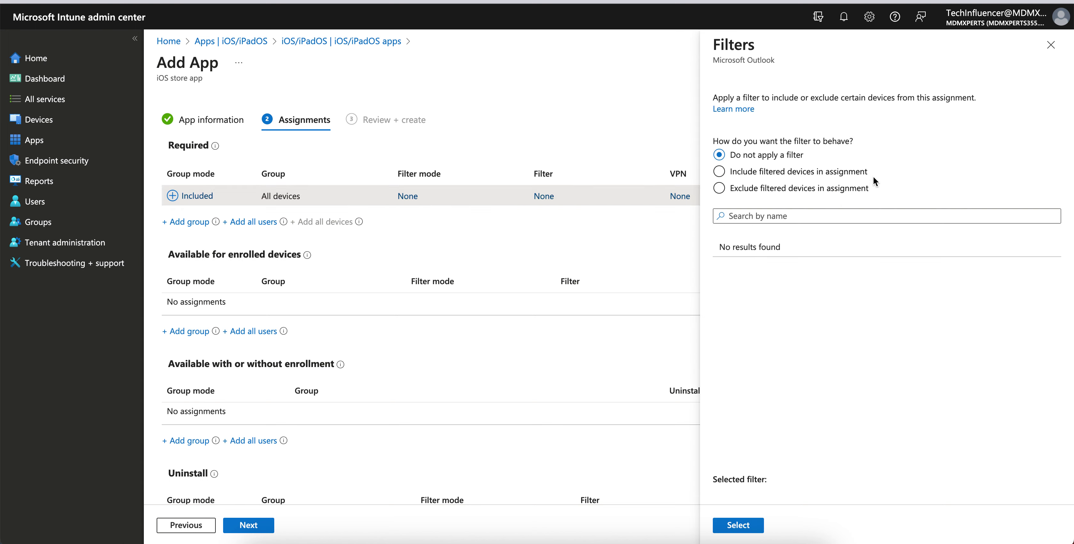
{"action": "left_click", "coordinate": [1051, 44]}
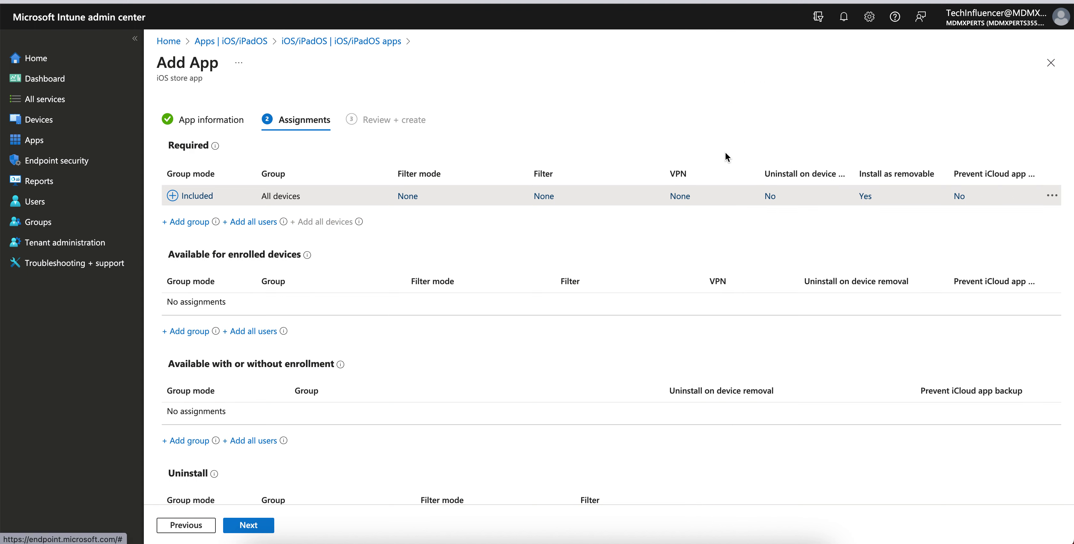
Step: Set Uninstall on device removal and Prevent iCloud app backup to Yes for the required All devices assignment, keeping Install as removable at Yes
{"action": "left_click", "coordinate": [773, 196]}
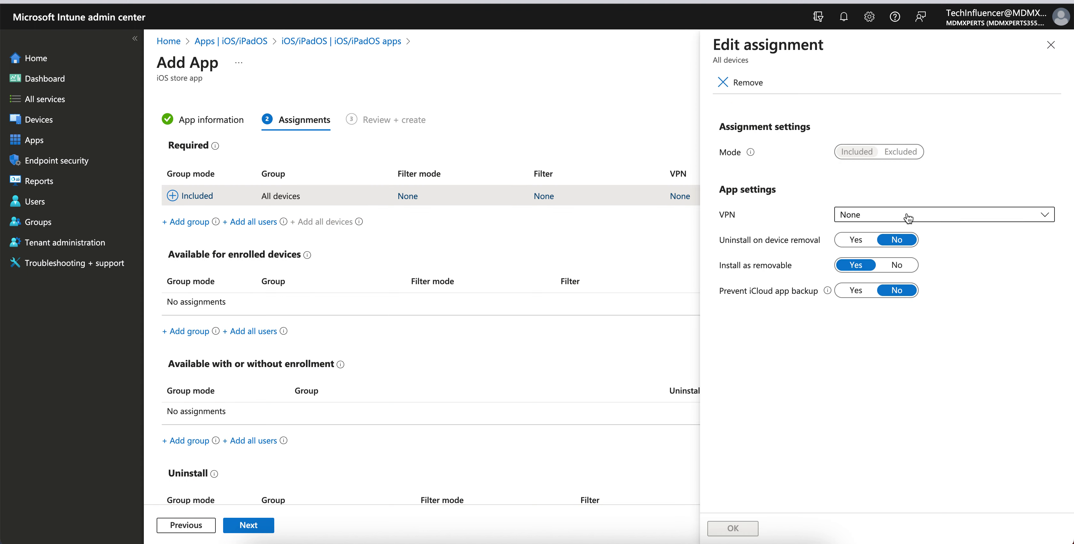
{"action": "left_click", "coordinate": [845, 242]}
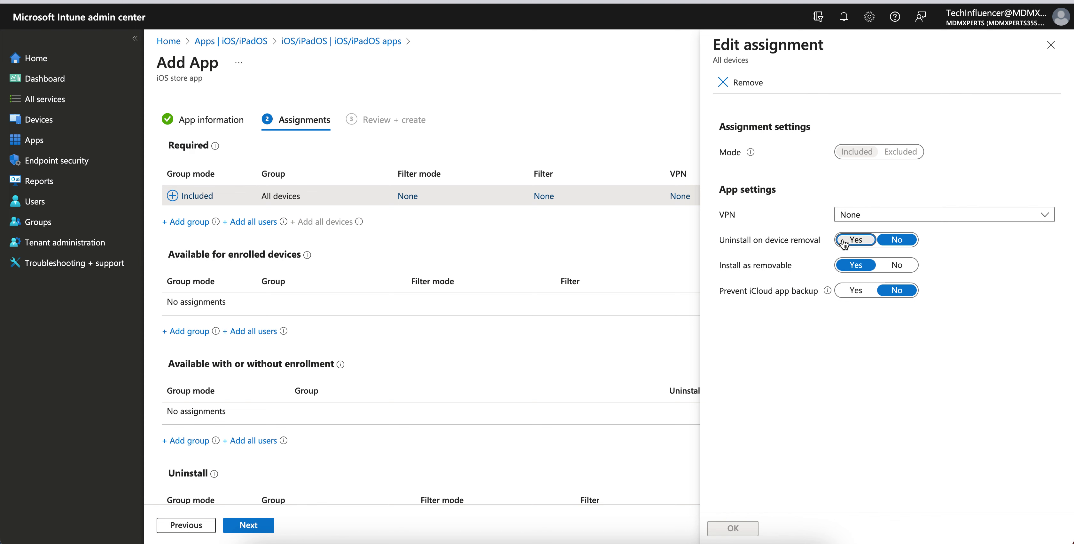
{"action": "left_click", "coordinate": [853, 221]}
{"action": "left_click", "coordinate": [866, 158]}
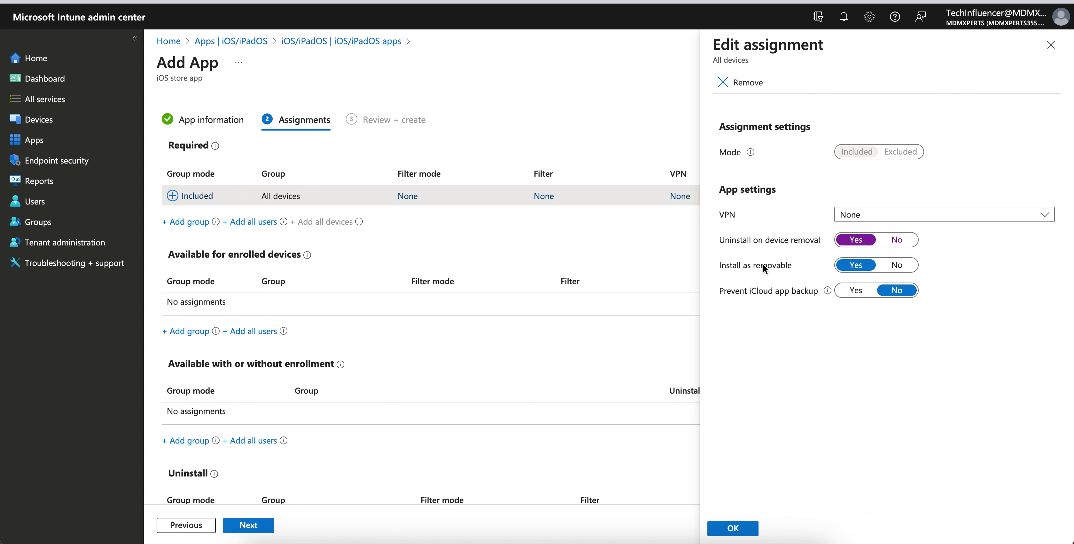
{"action": "left_click", "coordinate": [863, 271]}
{"action": "left_click", "coordinate": [849, 292]}
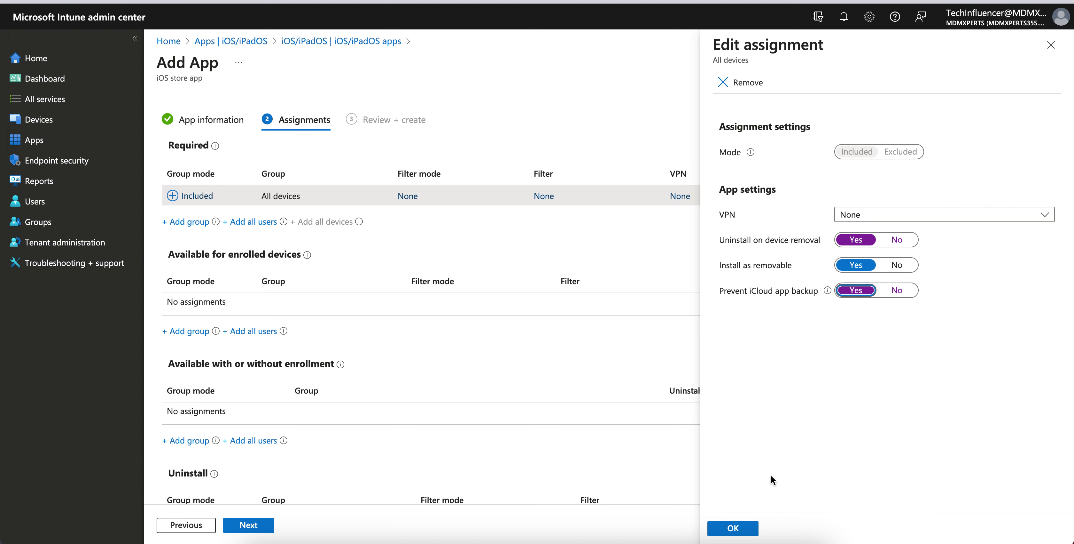
{"action": "left_click", "coordinate": [734, 527]}
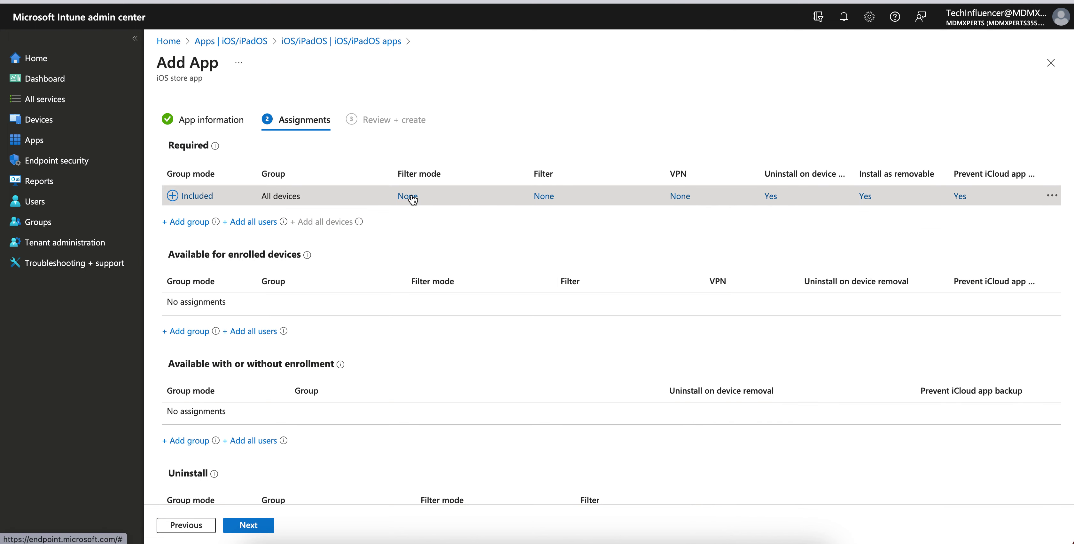
Step: Try including filtered devices in the All devices assignment, switch back to applying no filter, and discard the filter edits
{"action": "left_click", "coordinate": [544, 196]}
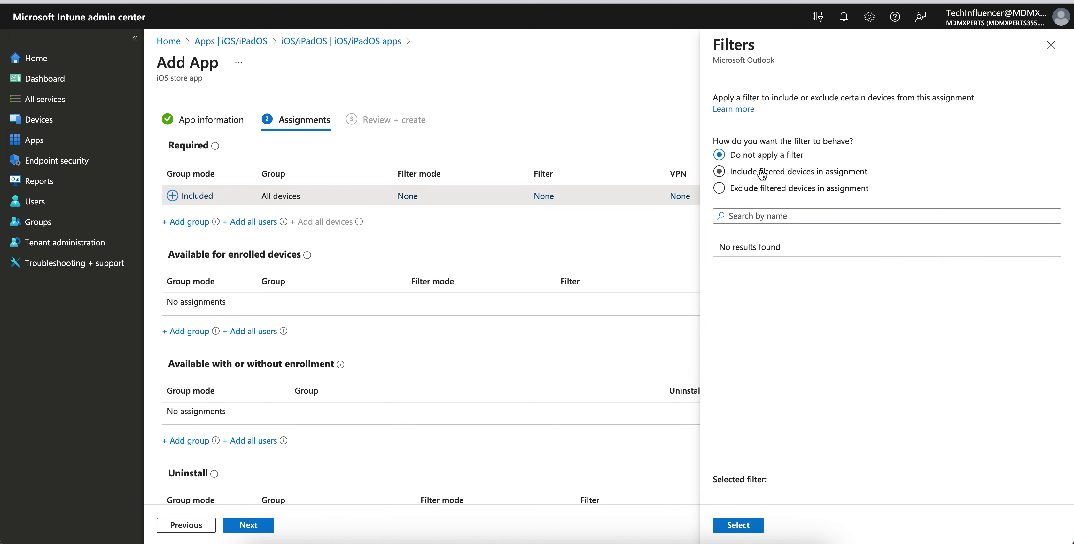
{"action": "left_click", "coordinate": [848, 172]}
{"action": "left_click", "coordinate": [788, 155]}
{"action": "left_click", "coordinate": [1051, 45]}
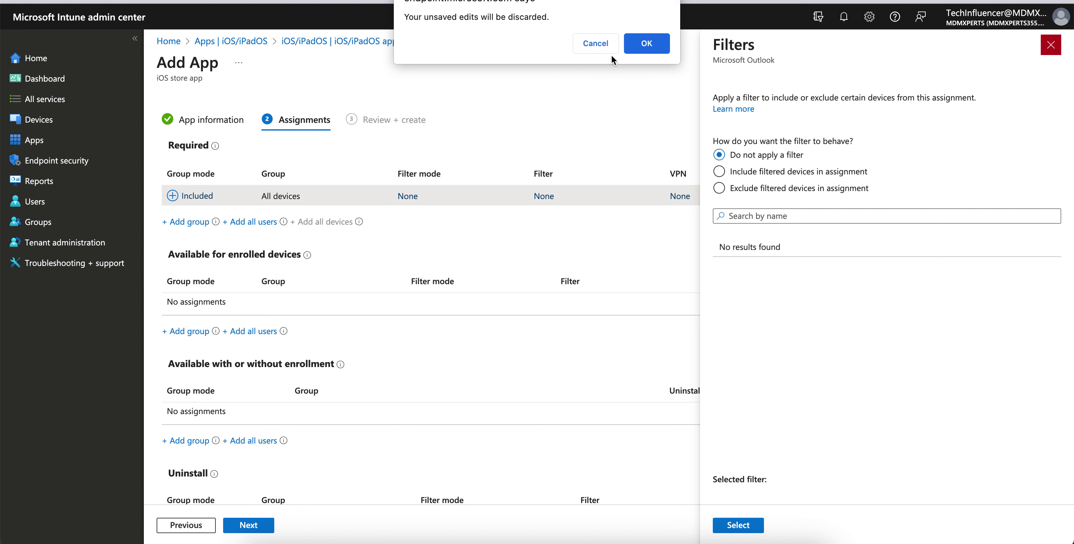
{"action": "left_click", "coordinate": [608, 43]}
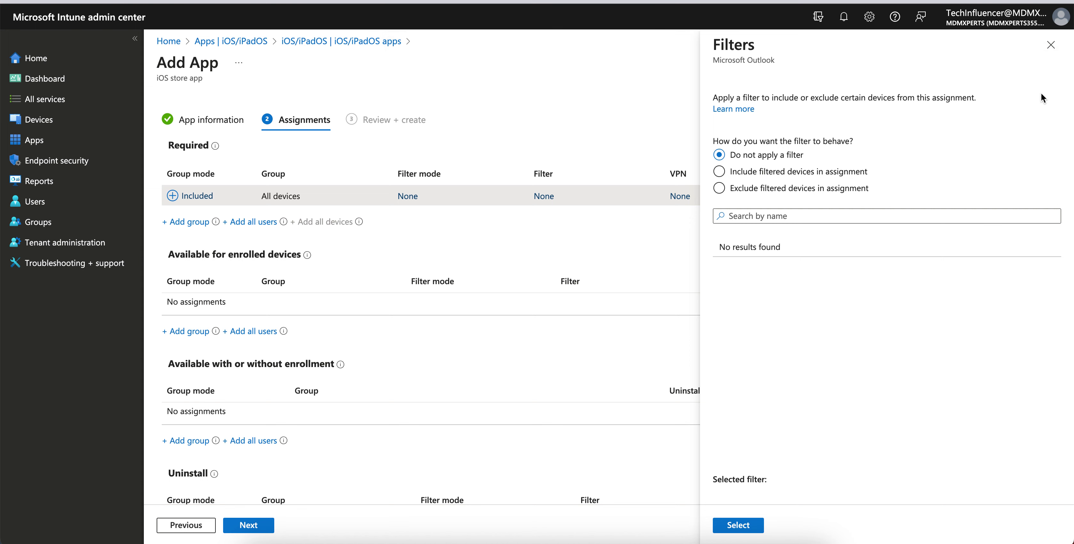
{"action": "left_click", "coordinate": [1050, 46]}
{"action": "left_click", "coordinate": [648, 46]}
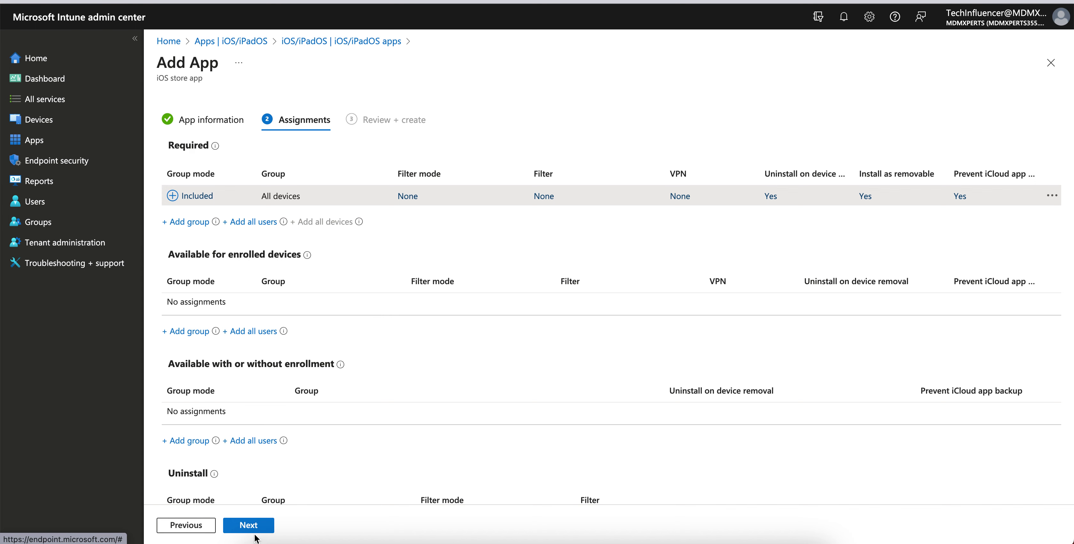
Step: Delete the All devices assignment from the Required section
{"action": "scroll", "coordinate": [390, 398], "scroll_direction": "down", "scroll_amount": 1}
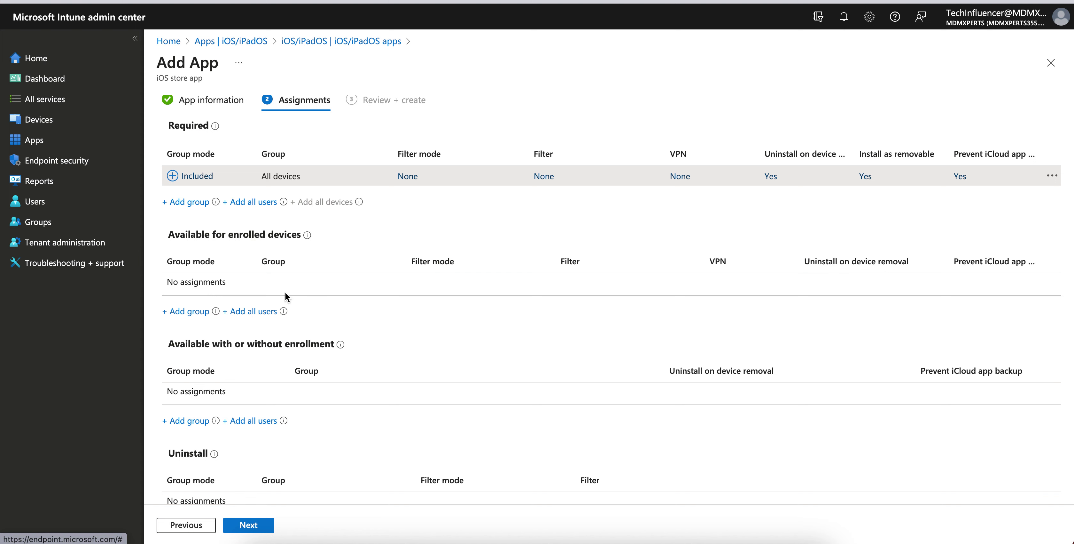
{"action": "mouse_move", "coordinate": [309, 239]}
{"action": "left_click_drag", "start_coordinate": [204, 234], "coordinate": [268, 233]}
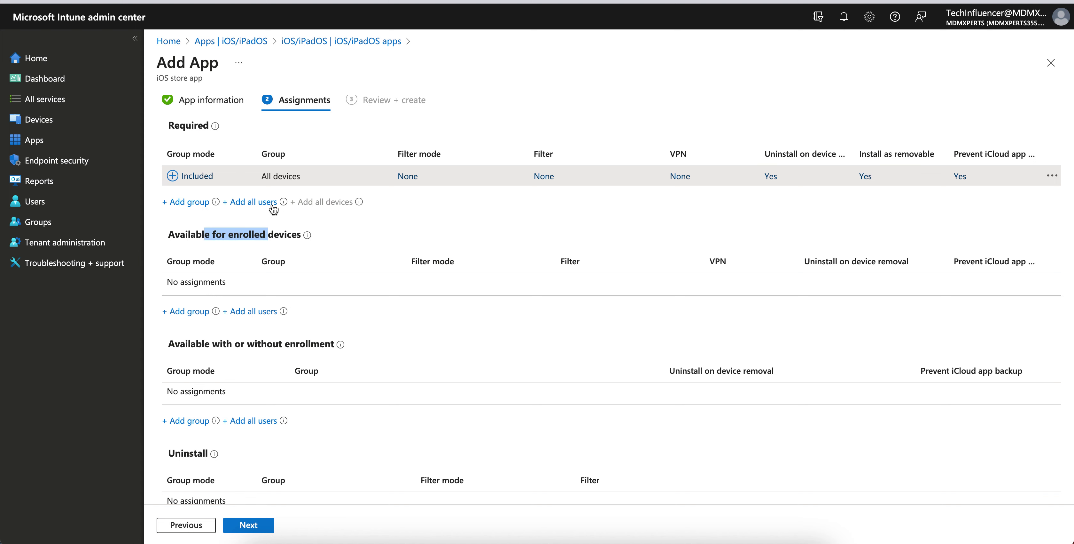
{"action": "left_click", "coordinate": [1052, 176]}
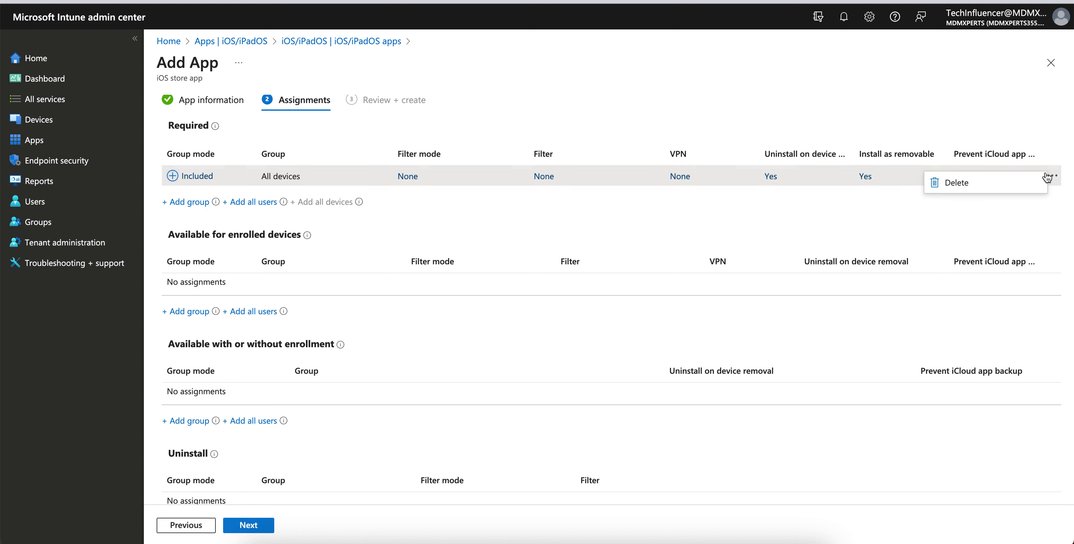
{"action": "left_click", "coordinate": [944, 185]}
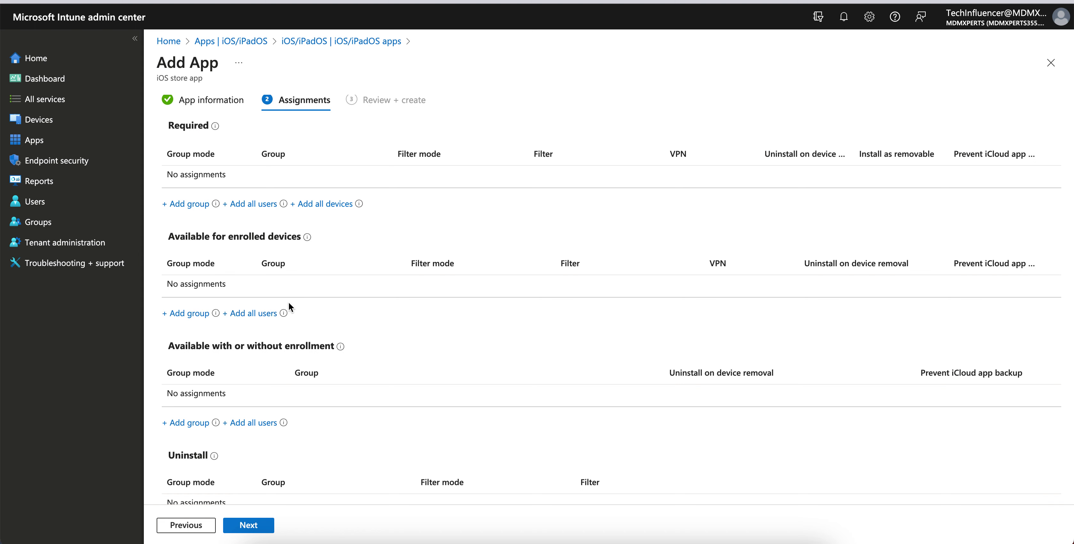
Step: Add all users under Available for enrolled devices and delete that assignment again
{"action": "left_click", "coordinate": [270, 312]}
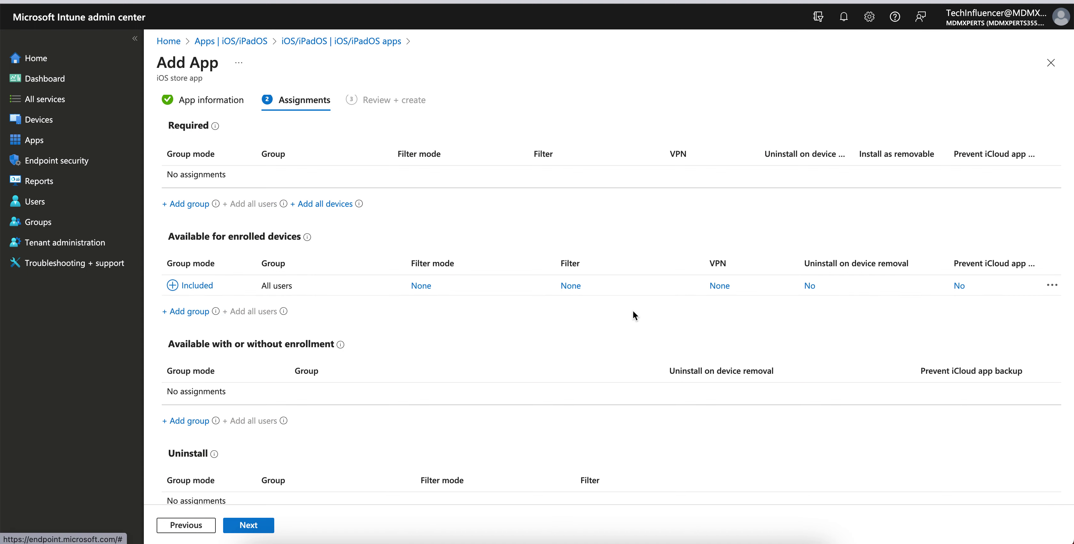
{"action": "left_click", "coordinate": [1051, 286]}
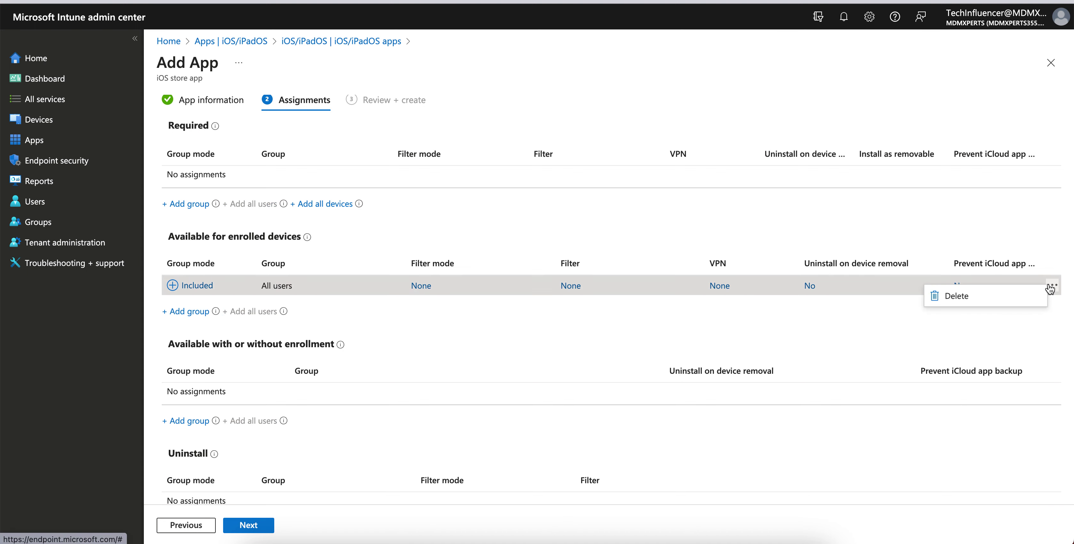
{"action": "left_click", "coordinate": [1016, 296]}
Step: Examine the Available with or without enrollment section and its assignment options
{"action": "scroll", "coordinate": [513, 320], "scroll_direction": "down", "scroll_amount": 2}
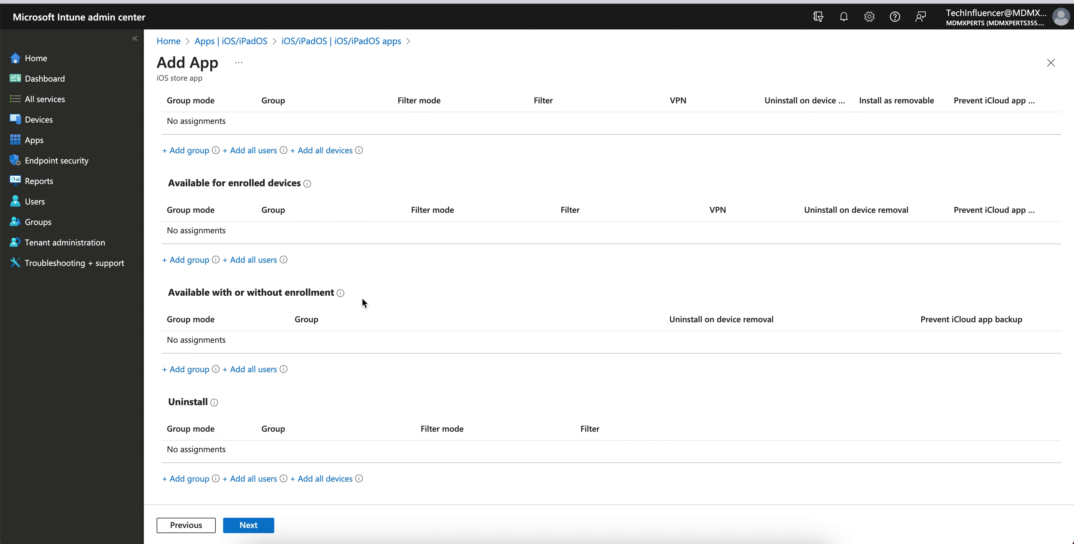
{"action": "left_click_drag", "start_coordinate": [173, 293], "coordinate": [293, 297]}
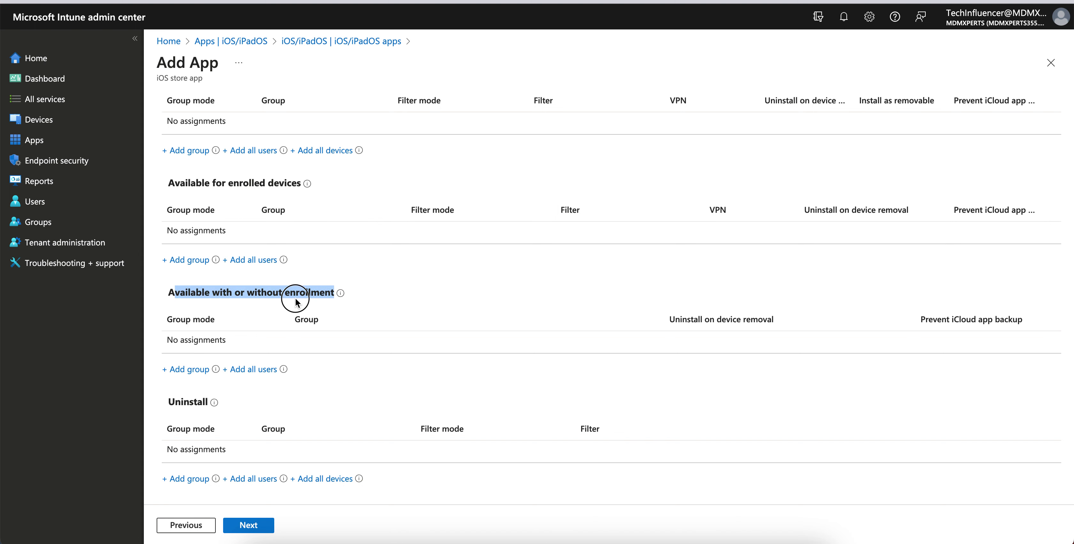
{"action": "left_click", "coordinate": [386, 286]}
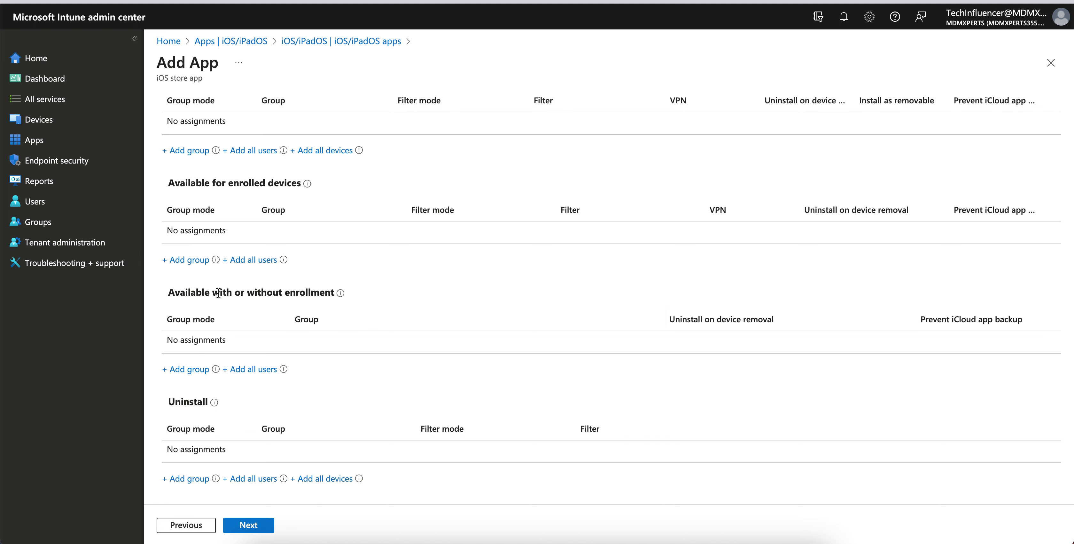
{"action": "left_click_drag", "start_coordinate": [168, 293], "coordinate": [212, 296]}
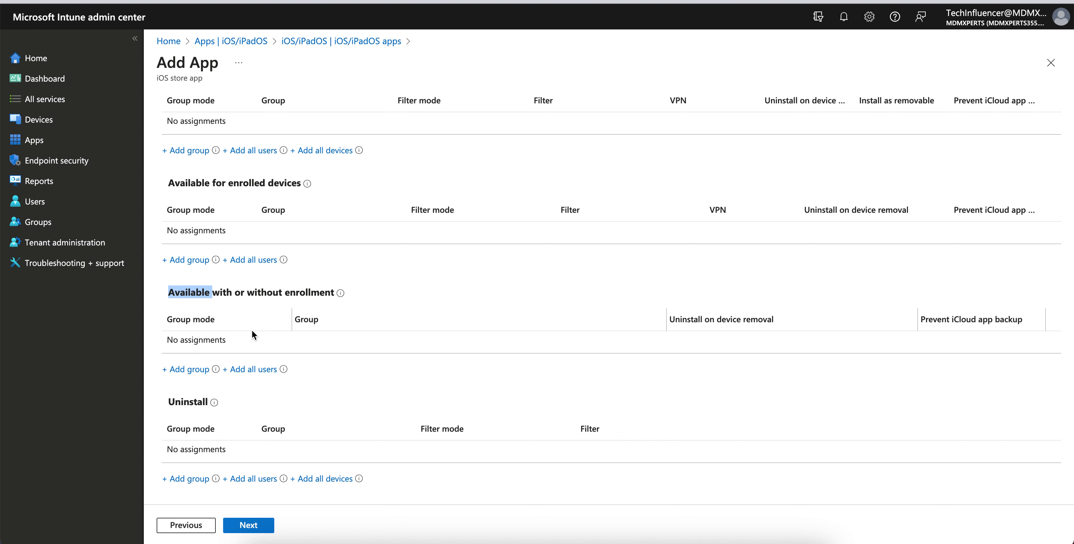
{"action": "left_click", "coordinate": [274, 298]}
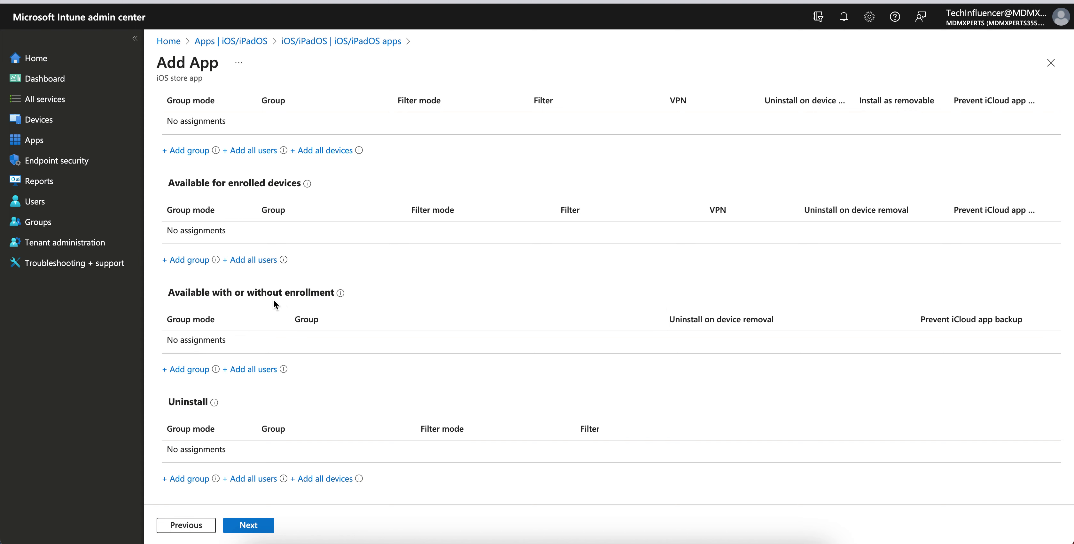
{"action": "left_click_drag", "start_coordinate": [316, 293], "coordinate": [247, 294]}
{"action": "left_click", "coordinate": [378, 294]}
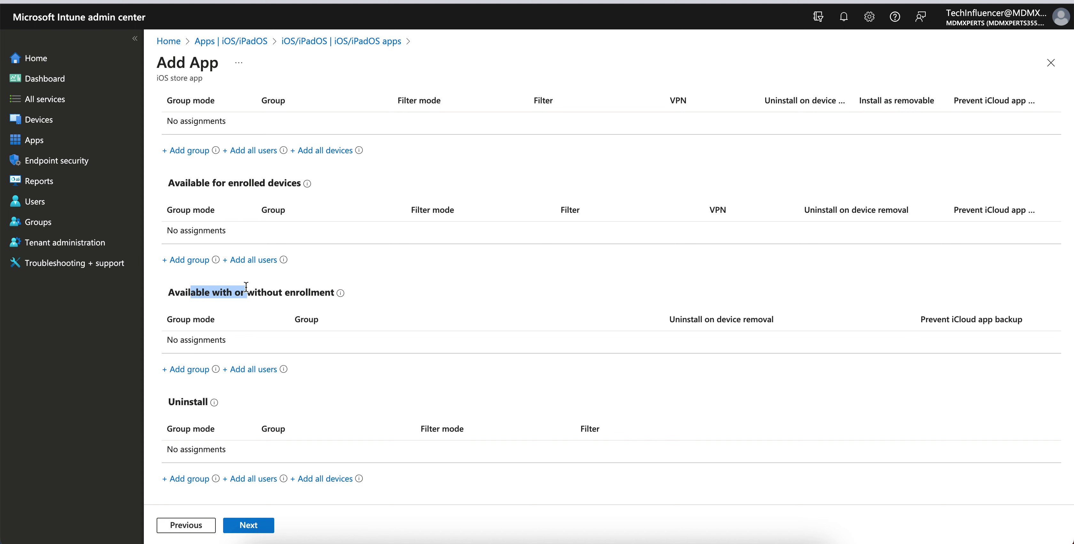
{"action": "left_click", "coordinate": [209, 292]}
{"action": "left_click_drag", "start_coordinate": [173, 288], "coordinate": [278, 294]}
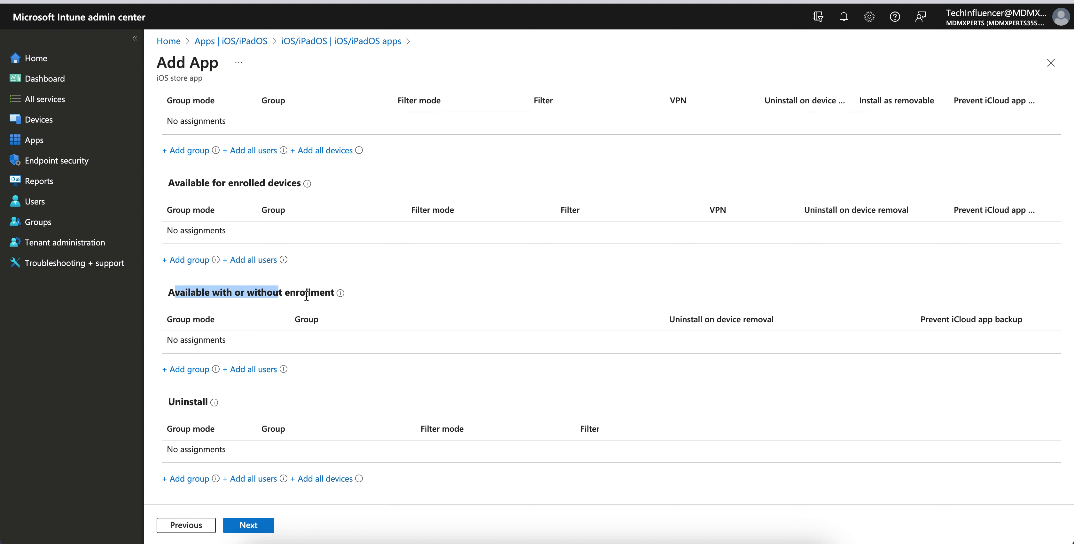
{"action": "left_click", "coordinate": [308, 294]}
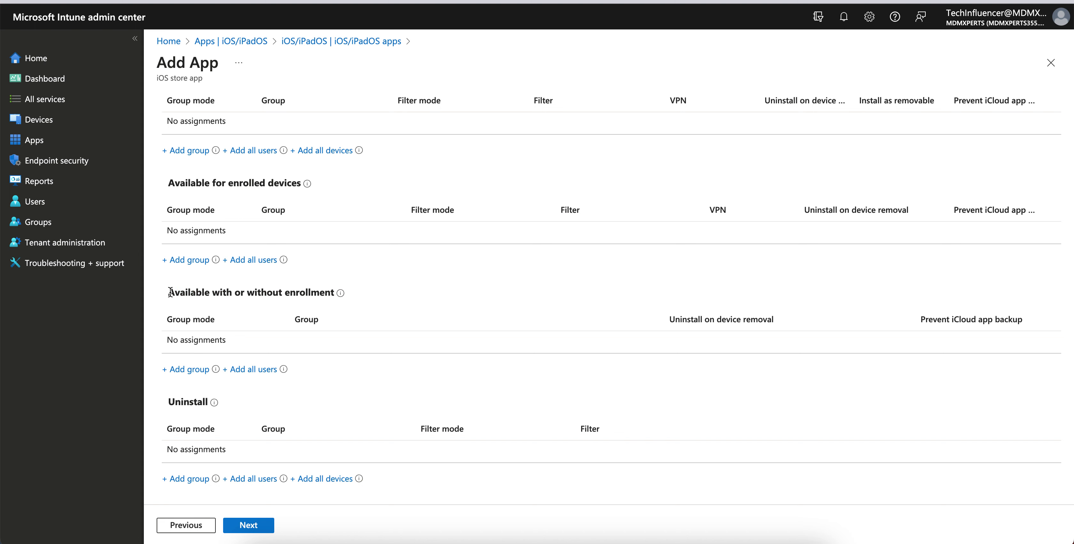
{"action": "left_click_drag", "start_coordinate": [168, 292], "coordinate": [278, 292]}
{"action": "left_click", "coordinate": [285, 294]}
{"action": "left_click", "coordinate": [174, 290]}
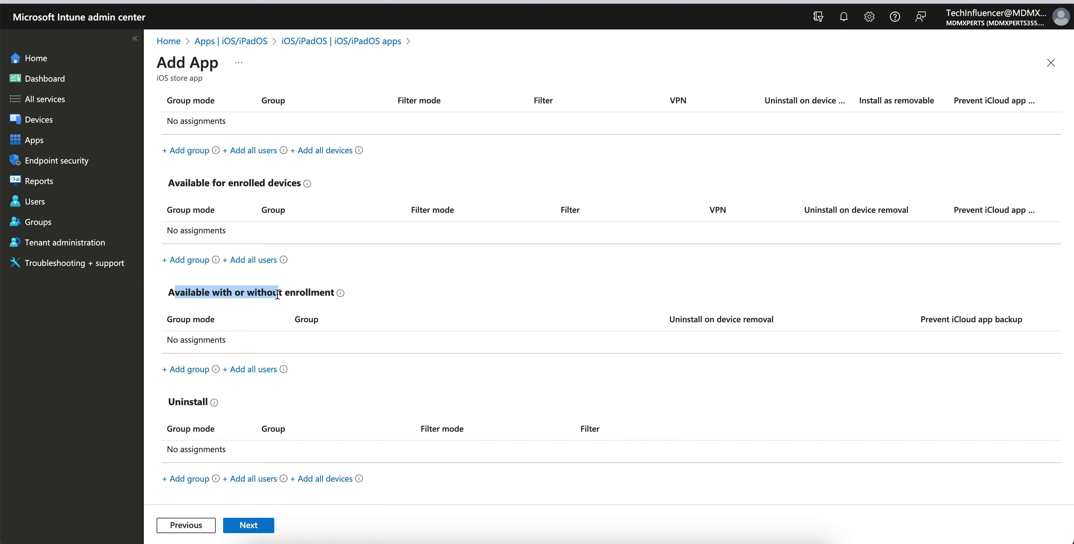
Step: Add all users under Available with or without enrollment, check the group selection, and remove the all users assignment
{"action": "left_click", "coordinate": [244, 367]}
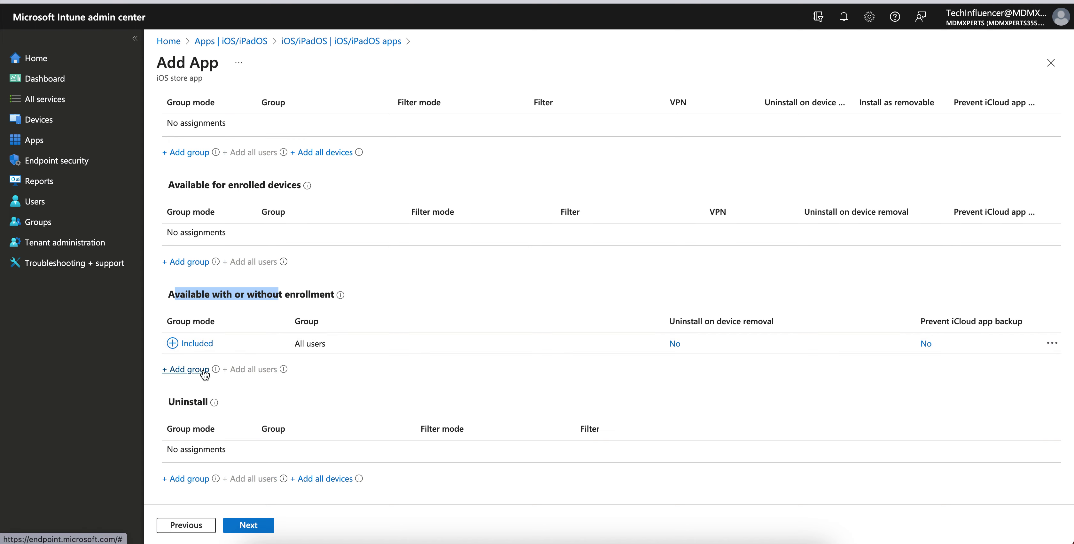
{"action": "left_click", "coordinate": [193, 371]}
{"action": "left_click", "coordinate": [1051, 46]}
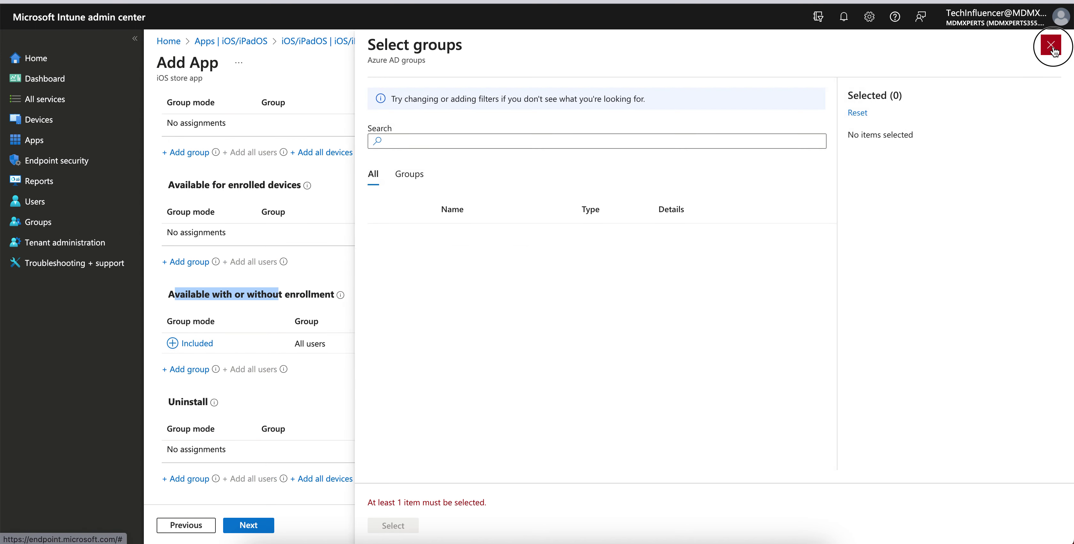
{"action": "left_click", "coordinate": [1051, 344]}
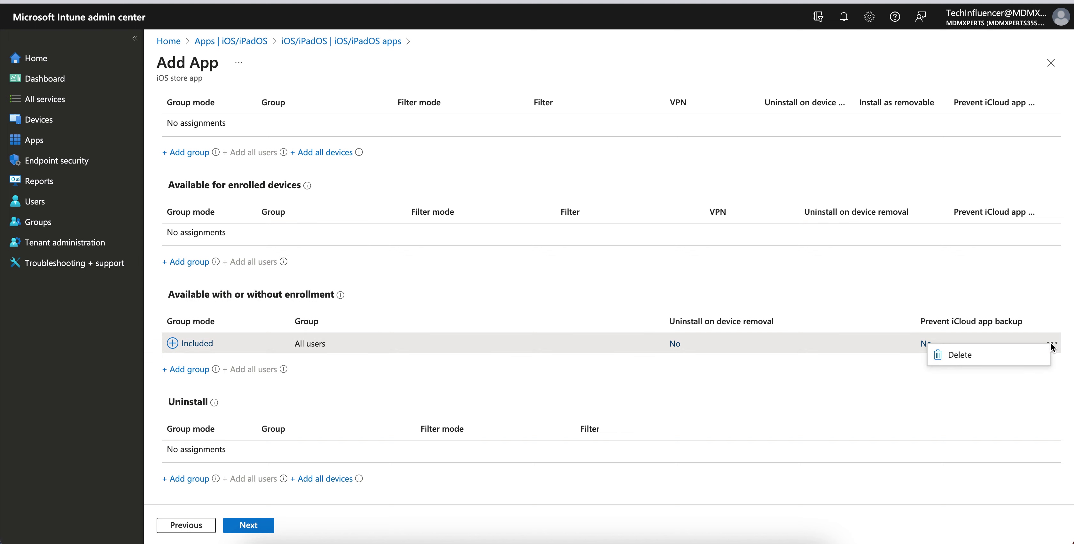
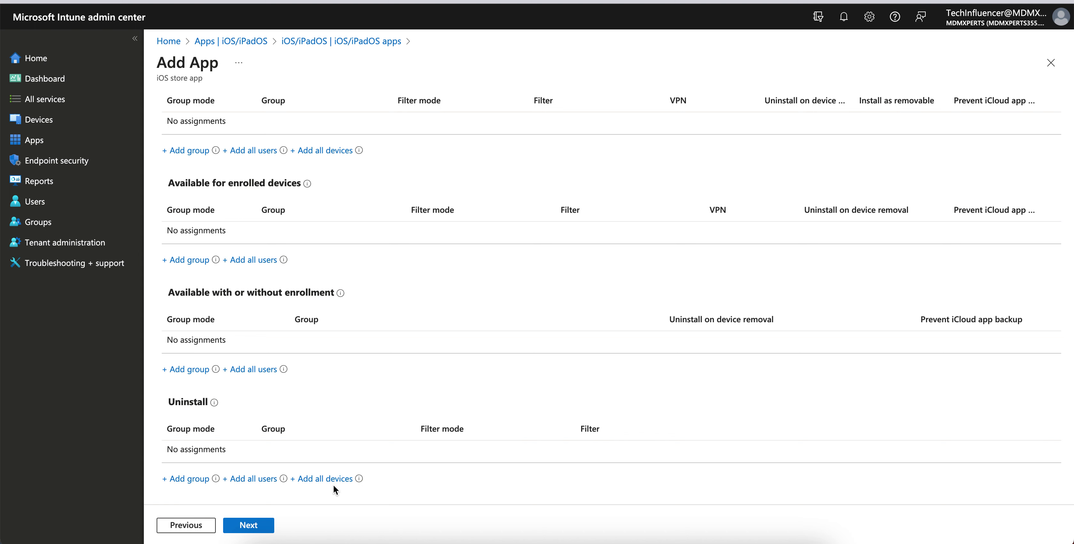
{"action": "scroll", "coordinate": [433, 334], "scroll_direction": "up", "scroll_amount": 2}
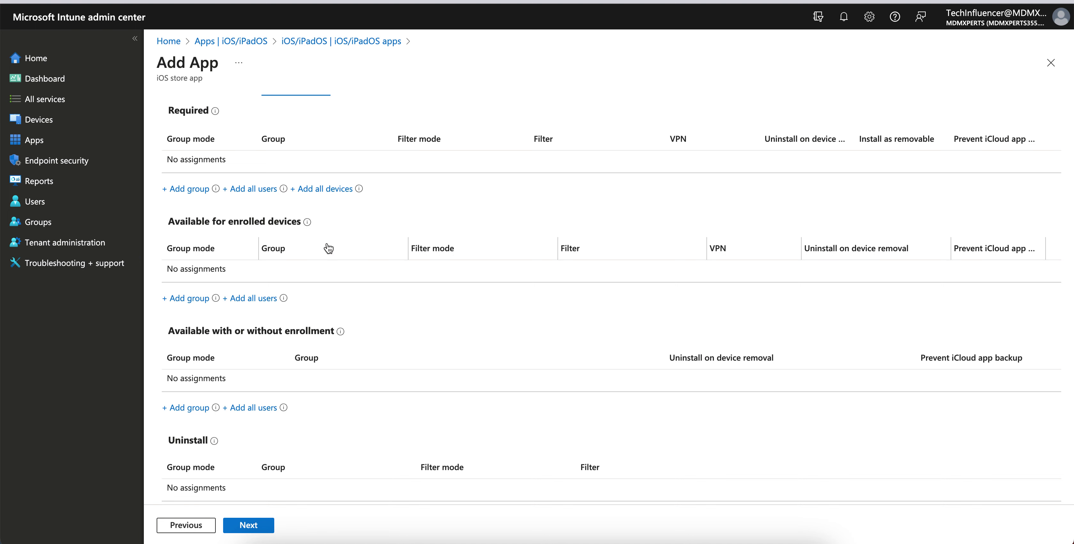
Step: Assign the app as Required to all users and check the group selection for the Uninstall section
{"action": "left_click", "coordinate": [265, 190]}
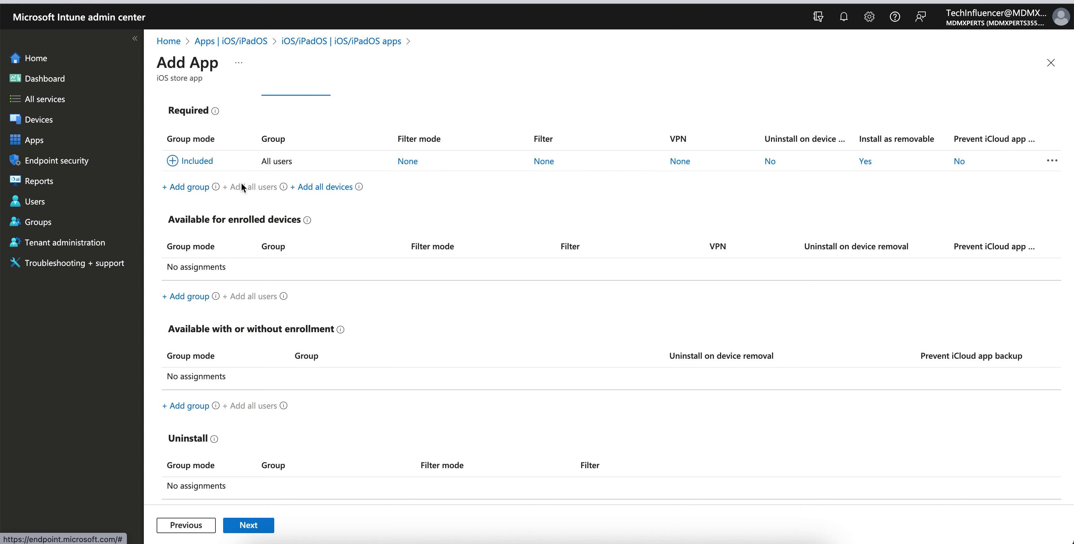
{"action": "scroll", "coordinate": [417, 254], "scroll_direction": "down", "scroll_amount": 1}
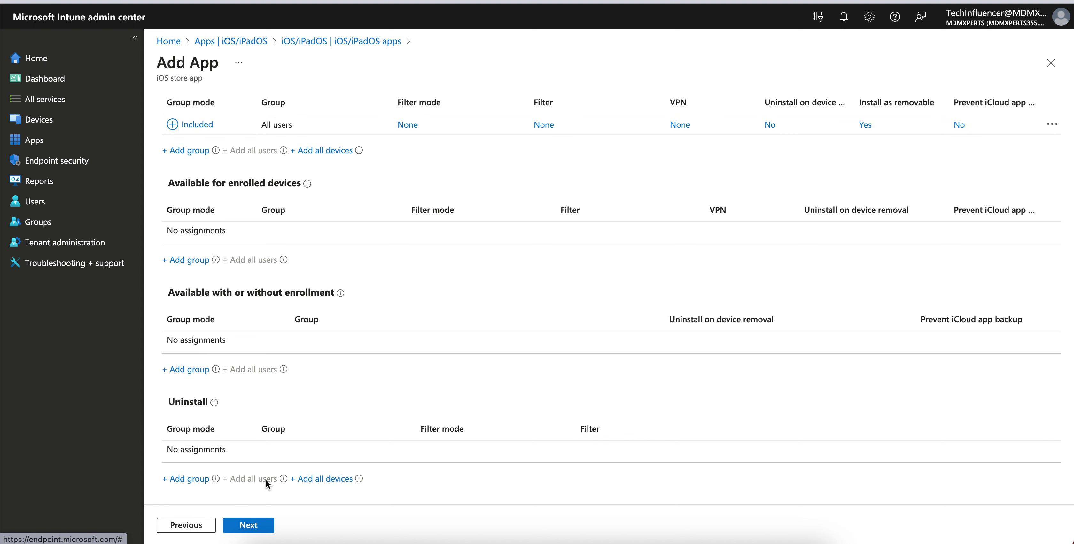
{"action": "left_click", "coordinate": [195, 478]}
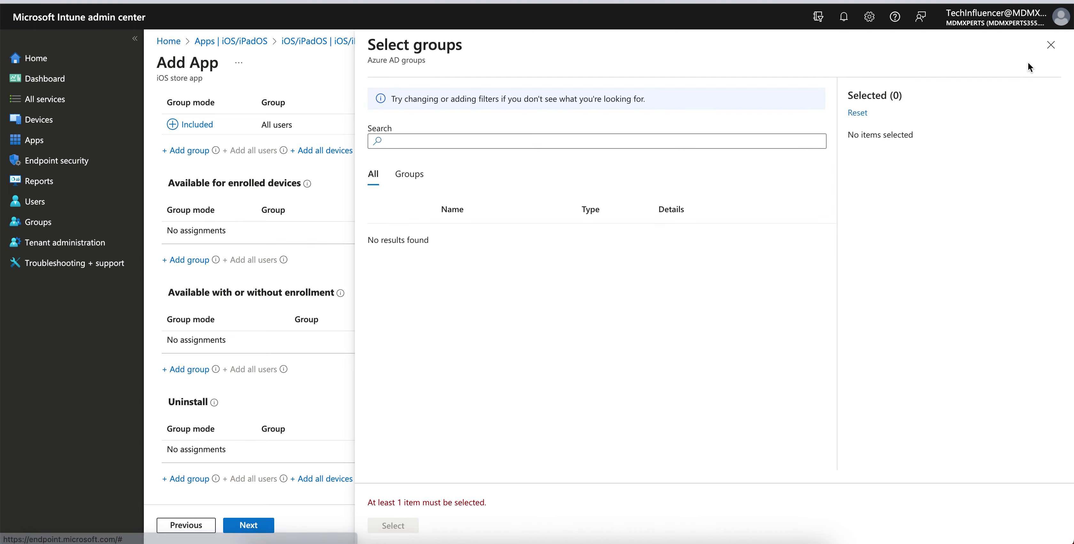
{"action": "left_click", "coordinate": [1051, 44]}
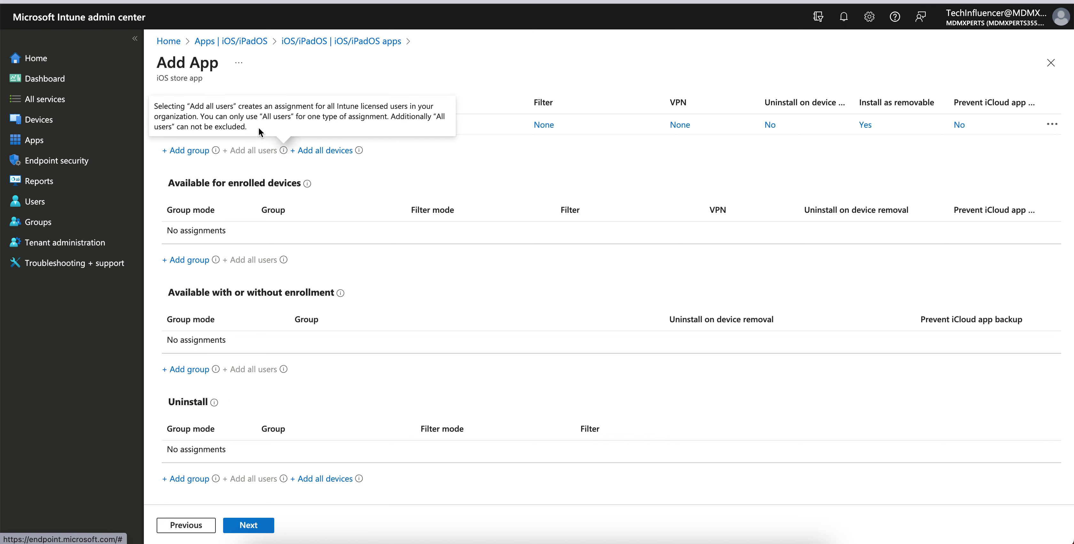
Step: Delete the All users assignment from the Required section
{"action": "triple_click", "coordinate": [294, 126]}
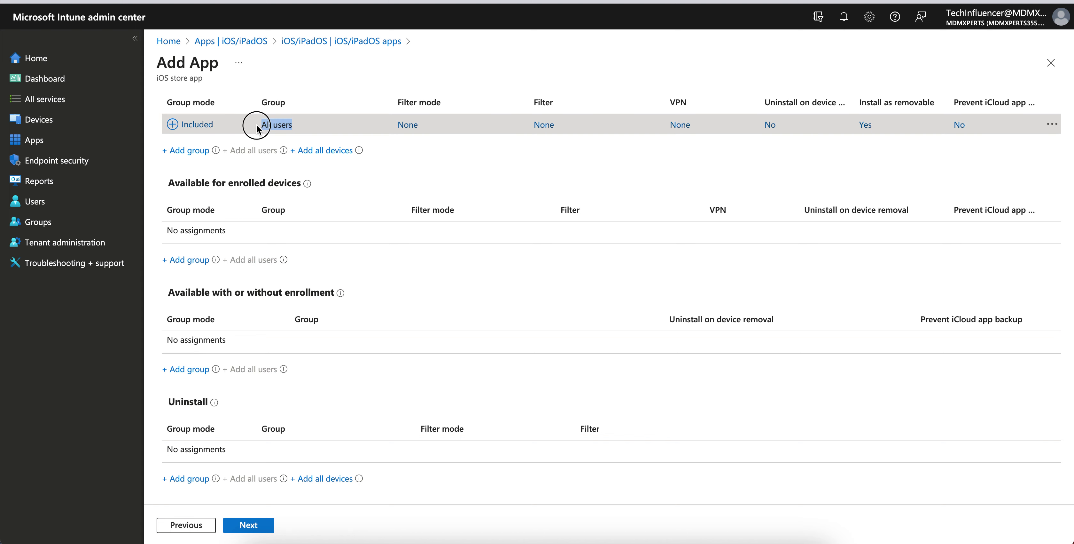
{"action": "left_click", "coordinate": [1051, 126]}
{"action": "left_click", "coordinate": [1034, 136]}
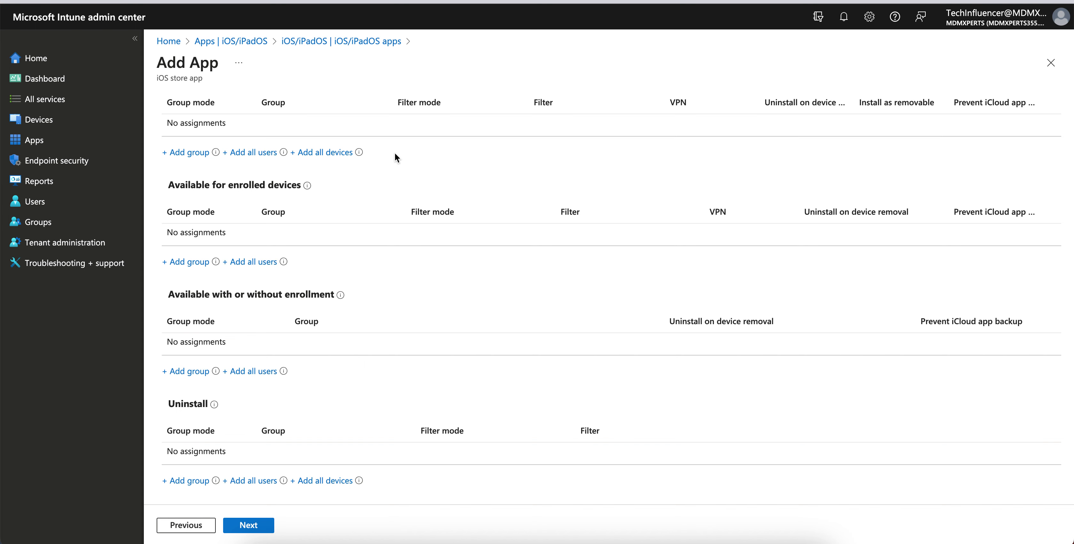
Step: Add all devices under Required and all users under Uninstall, dismissing the Uninstall group selection without choosing a group
{"action": "left_click", "coordinate": [340, 153]}
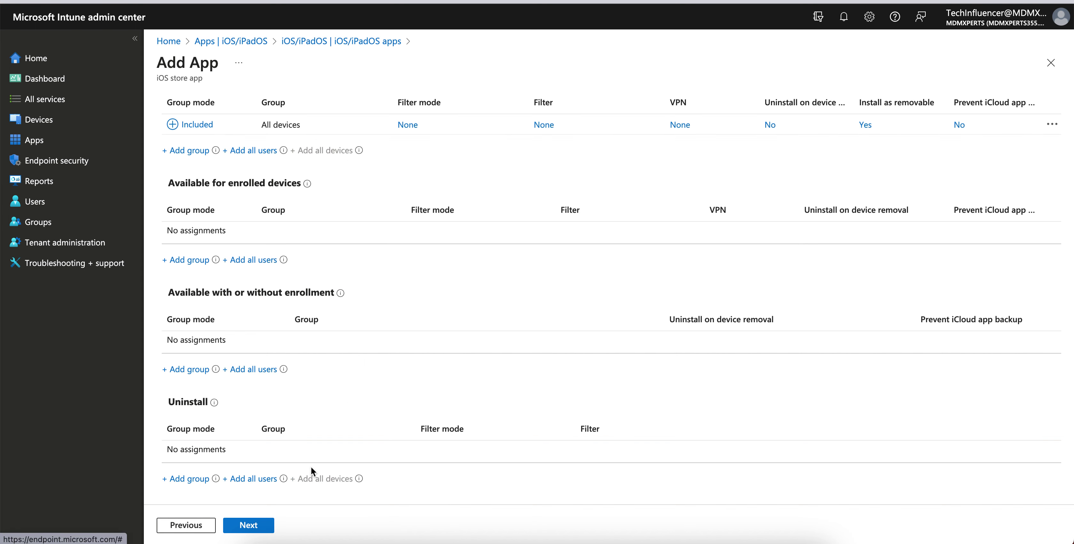
{"action": "left_click", "coordinate": [254, 479]}
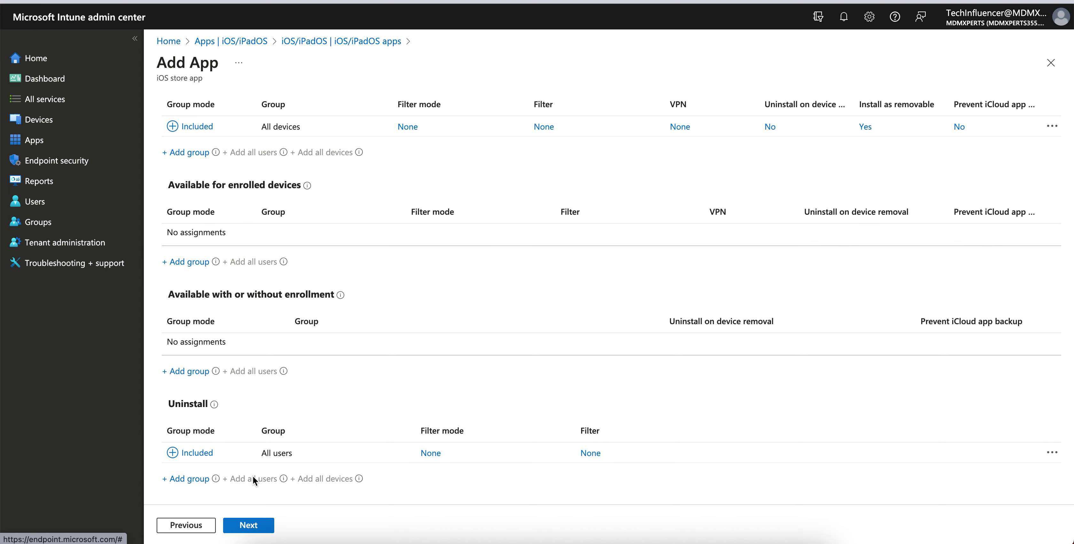
{"action": "left_click", "coordinate": [183, 479]}
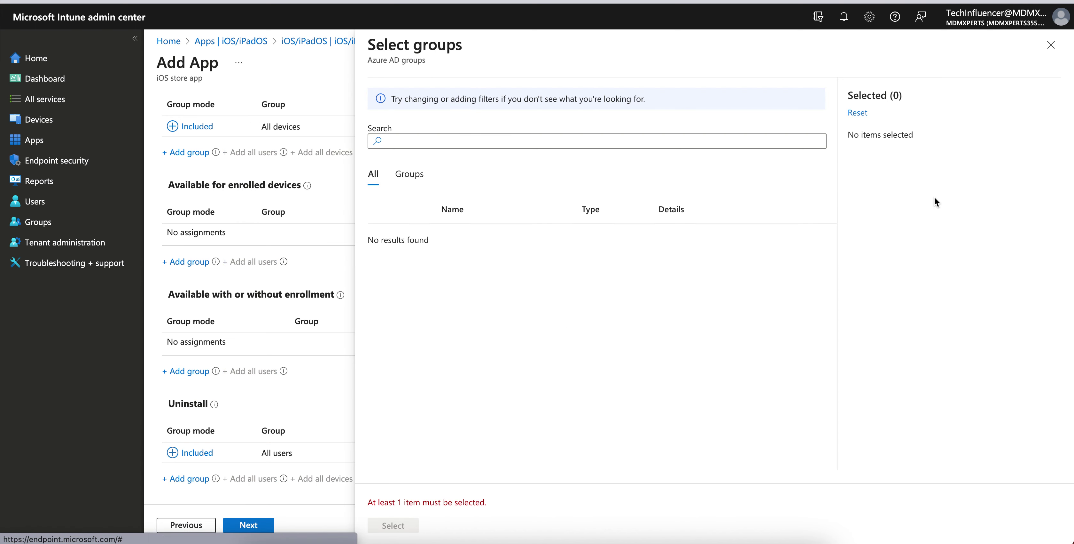
{"action": "left_click", "coordinate": [1051, 44]}
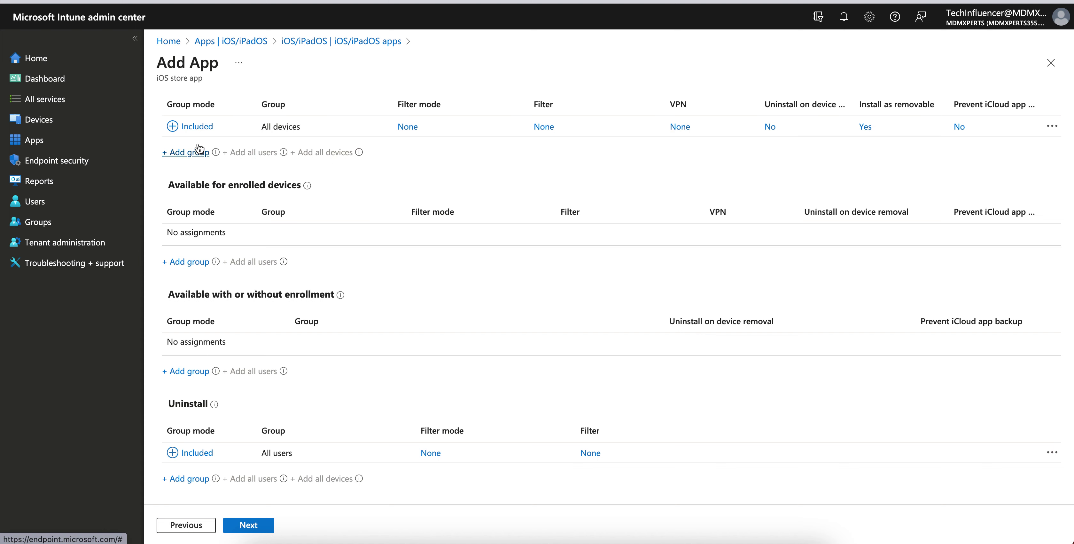
{"action": "double_click", "coordinate": [320, 133]}
{"action": "left_click", "coordinate": [433, 156]}
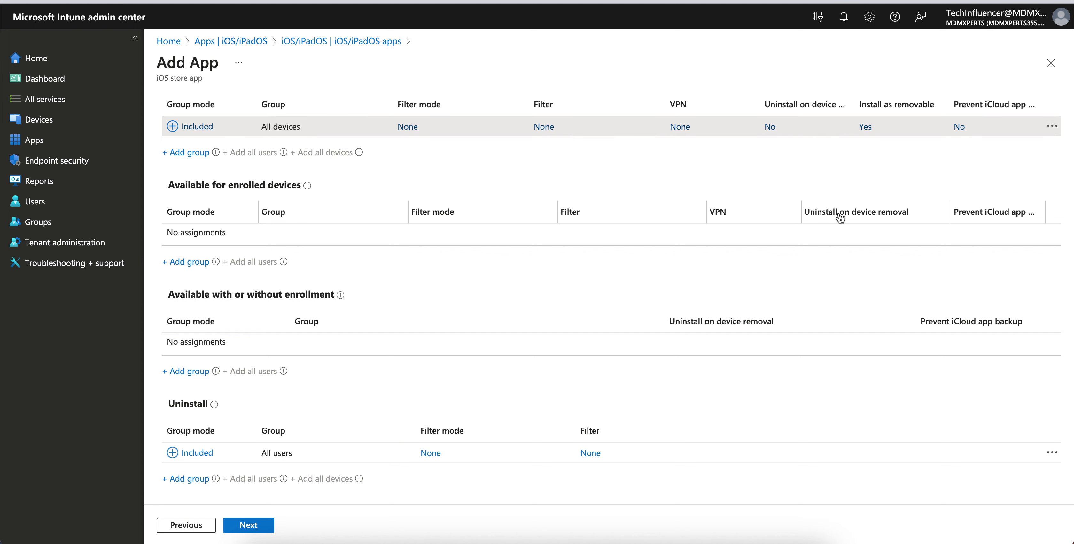
Step: Delete the All devices assignment from Required and the All users assignment from Uninstall
{"action": "left_click", "coordinate": [1052, 126]}
{"action": "left_click", "coordinate": [959, 142]}
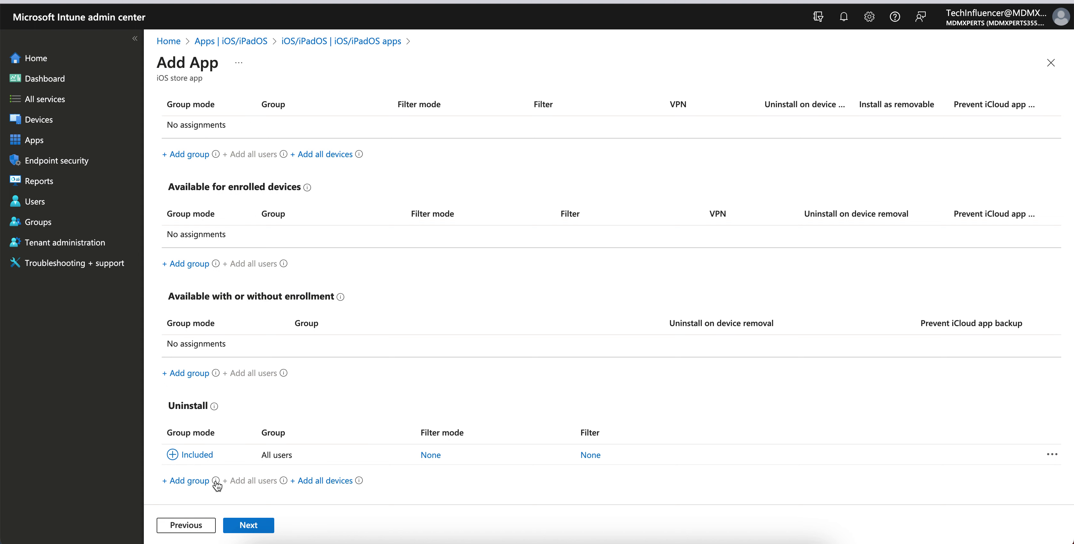
{"action": "left_click", "coordinate": [1052, 454]}
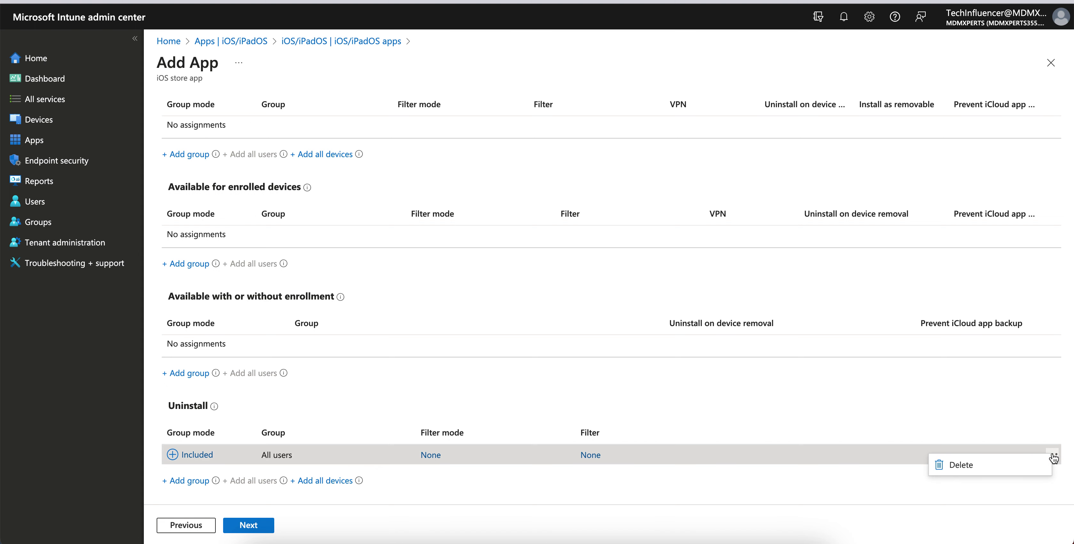
{"action": "left_click", "coordinate": [1017, 464]}
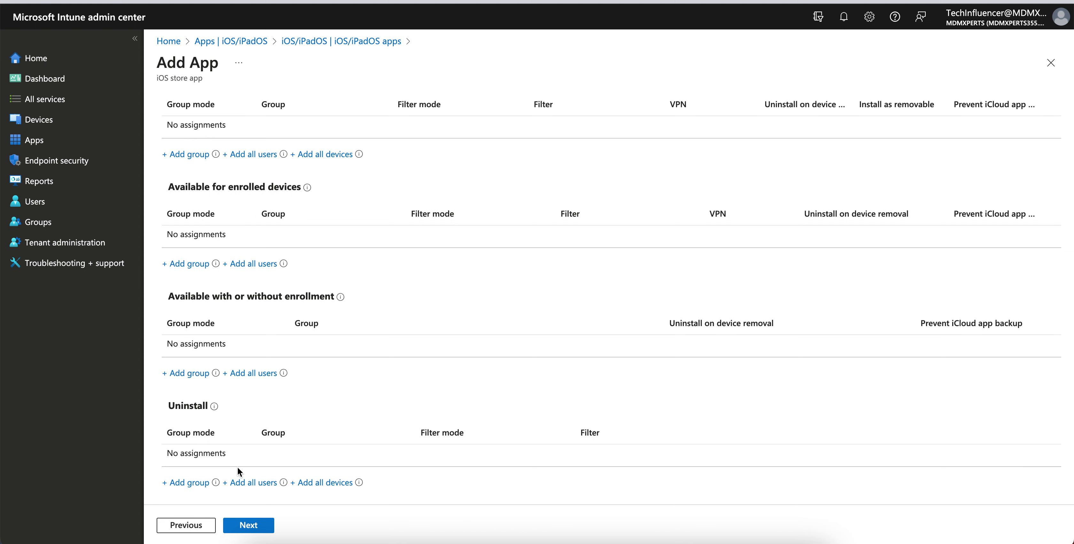
Step: Make the app available to all users under Available for enrolled devices
{"action": "scroll", "coordinate": [234, 467], "scroll_direction": "down", "scroll_amount": 1}
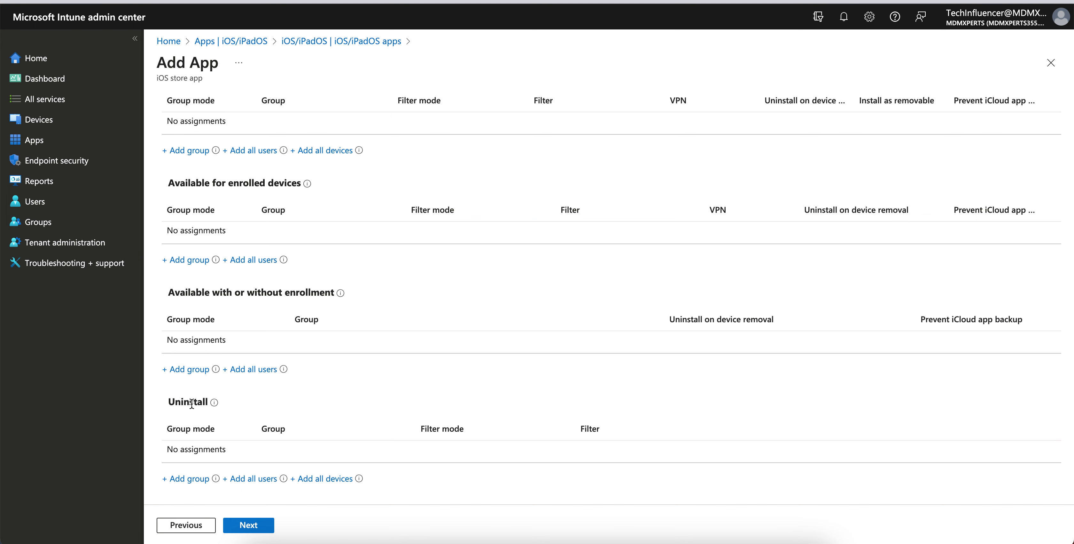
{"action": "scroll", "coordinate": [335, 172], "scroll_direction": "up", "scroll_amount": 2}
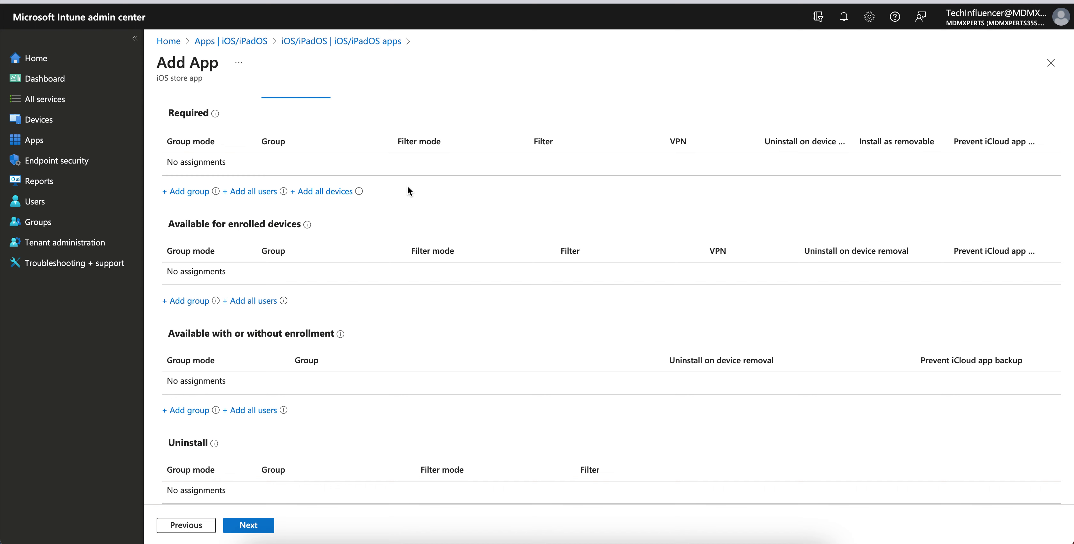
{"action": "scroll", "coordinate": [407, 190], "scroll_direction": "down", "scroll_amount": 2}
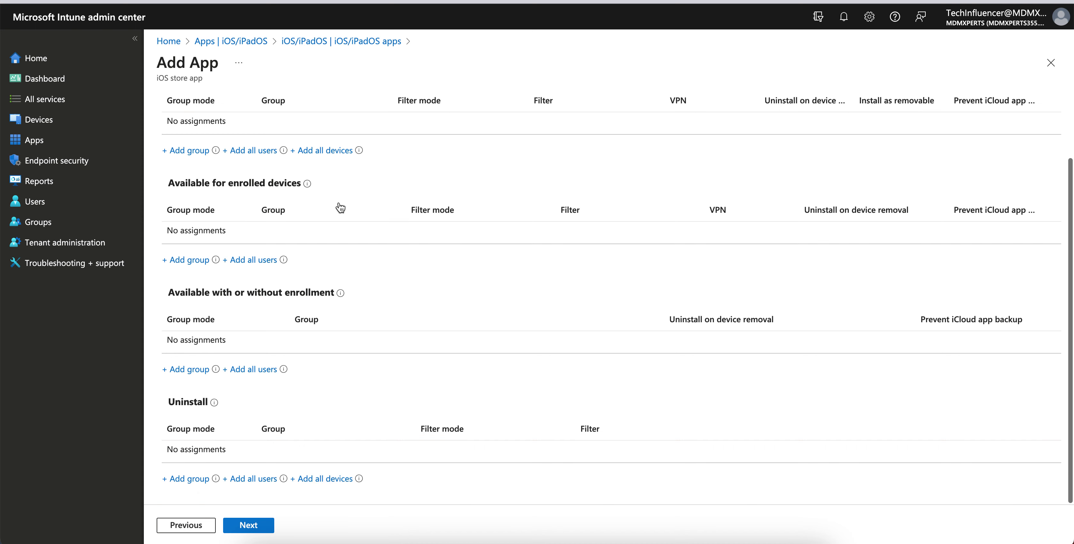
{"action": "left_click", "coordinate": [253, 259]}
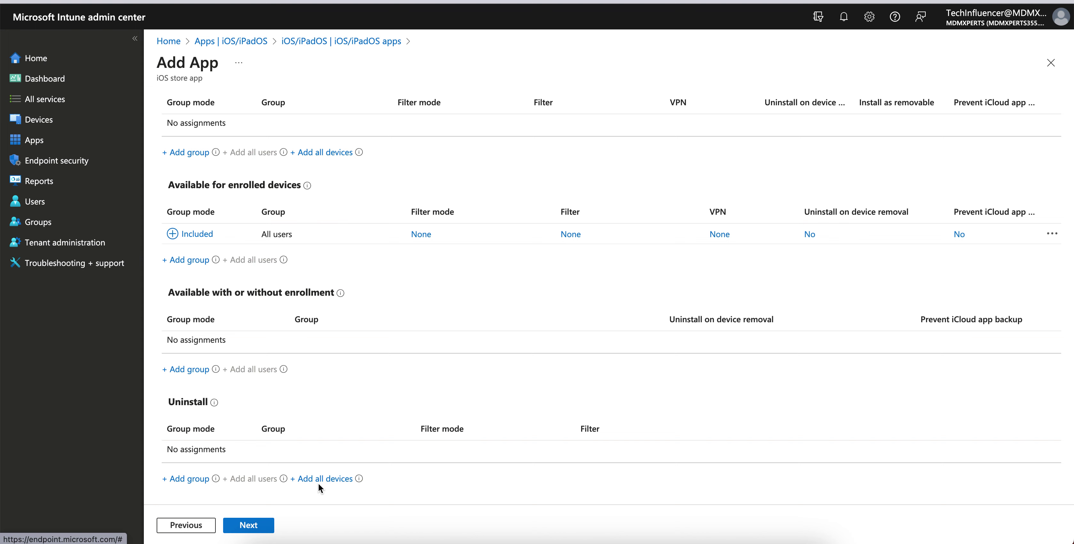
Step: Look at the group selection for the Uninstall section and close it without choosing a group
{"action": "left_click", "coordinate": [196, 479]}
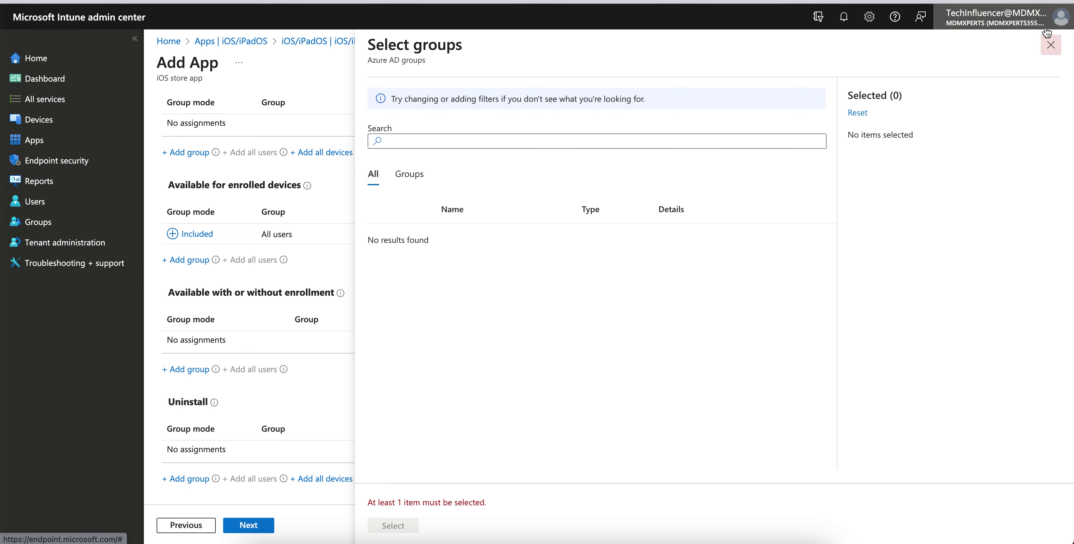
{"action": "left_click", "coordinate": [1048, 44]}
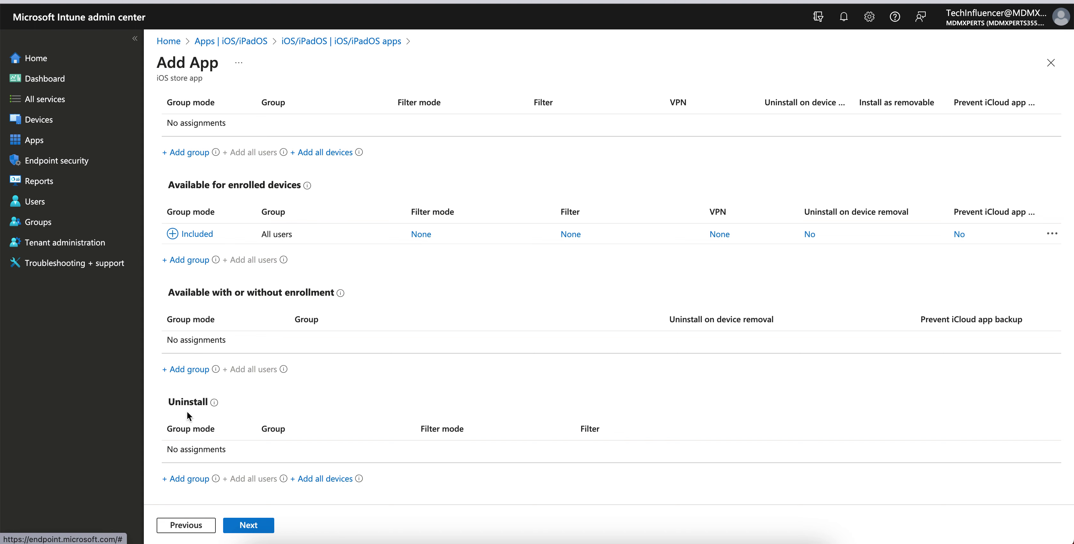
{"action": "mouse_move", "coordinate": [214, 402]}
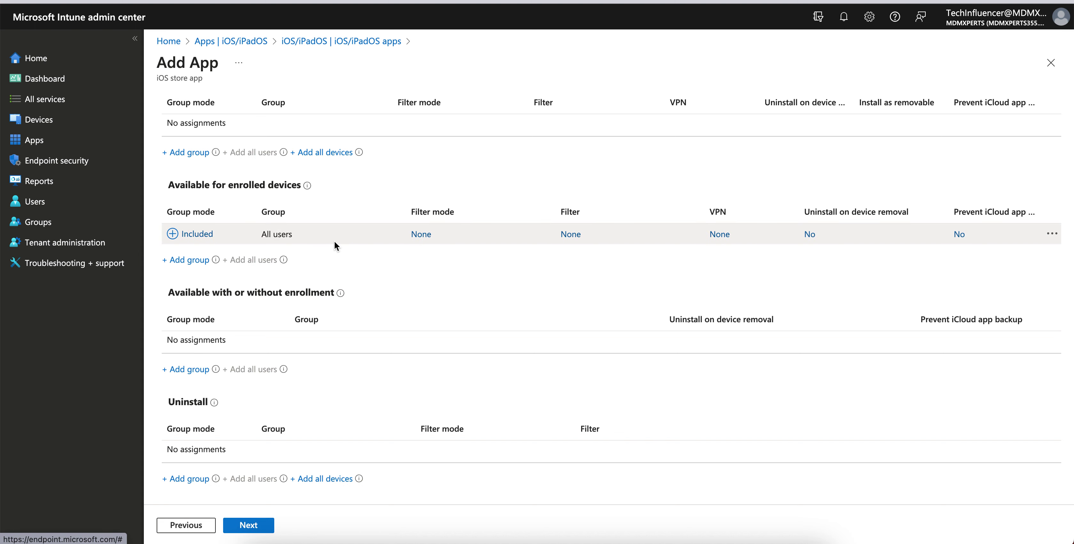
Step: Check the assignments, proceed to the review, and create the Microsoft Outlook app
{"action": "scroll", "coordinate": [334, 240], "scroll_direction": "up", "scroll_amount": 2}
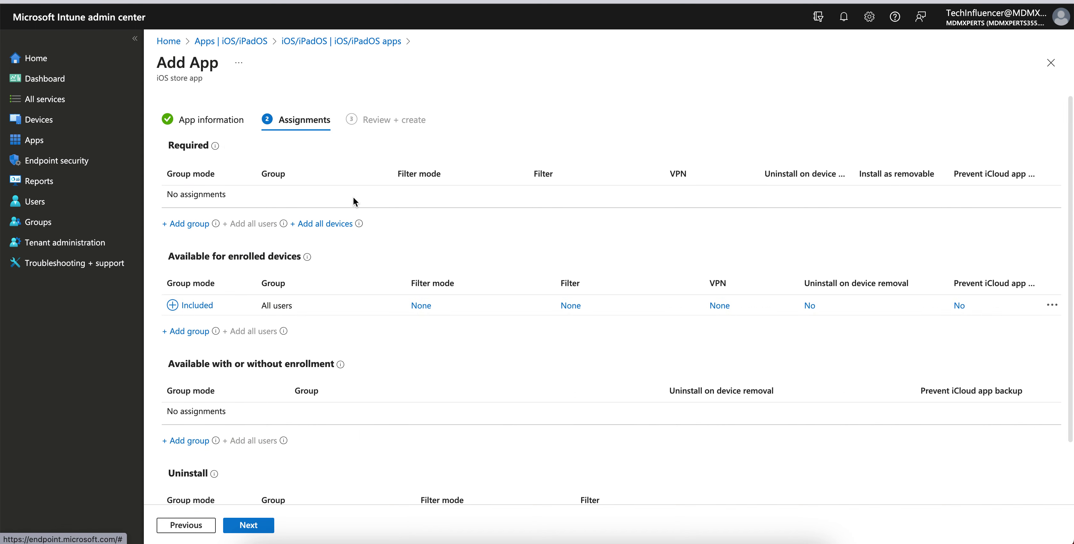
{"action": "scroll", "coordinate": [379, 344], "scroll_direction": "down", "scroll_amount": 2}
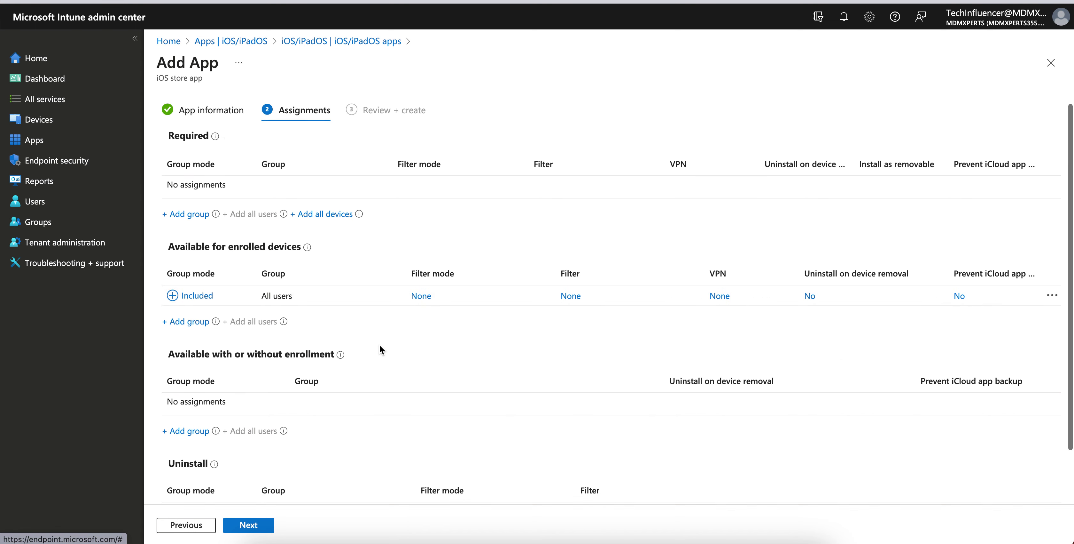
{"action": "left_click", "coordinate": [258, 525]}
{"action": "left_click", "coordinate": [249, 524]}
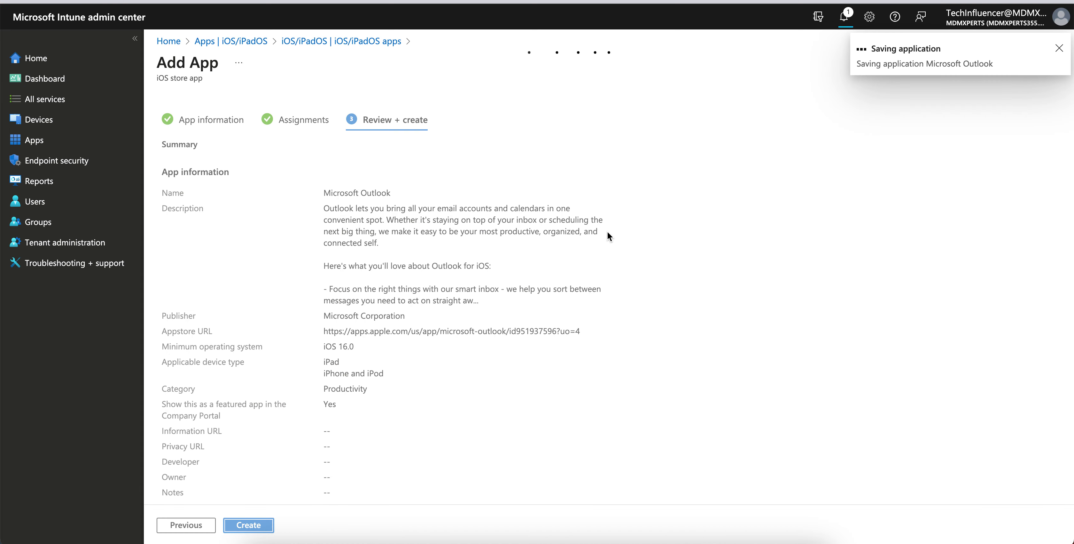